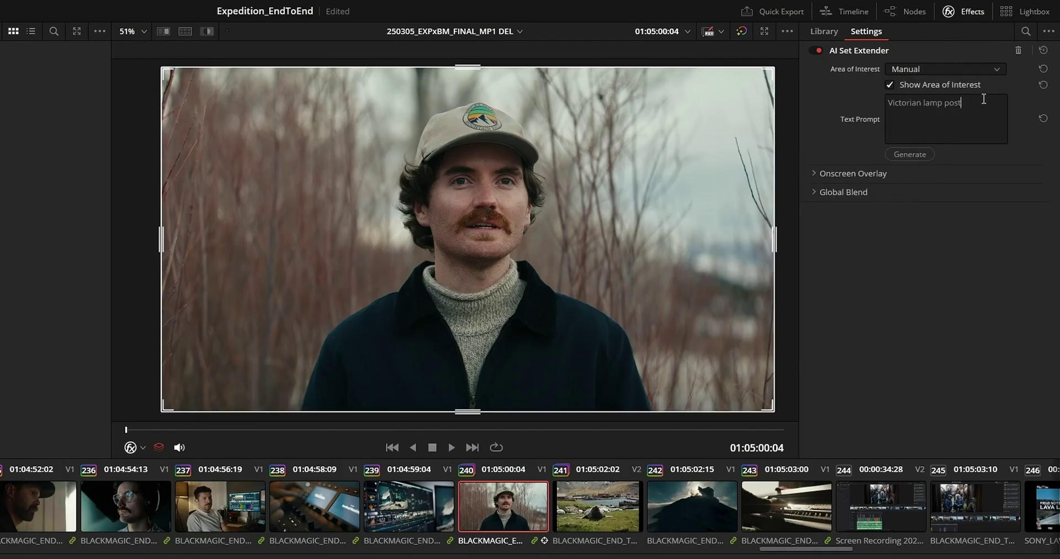
Narrow the Set Extender area from the left, generate the Victorian lamp-post extension, and hide the area box
drag(162, 241, 181, 245)
drag(273, 251, 282, 251)
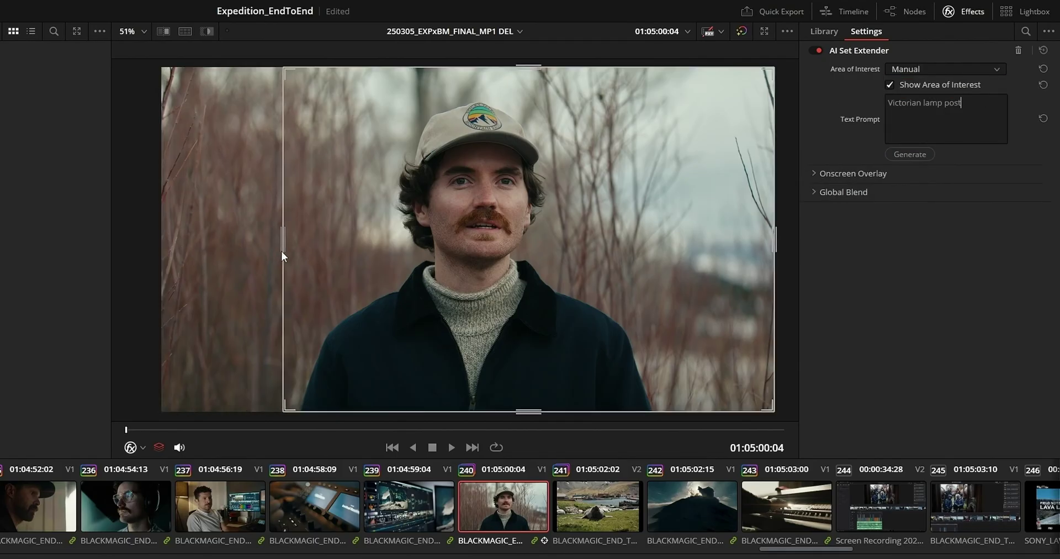
click(914, 155)
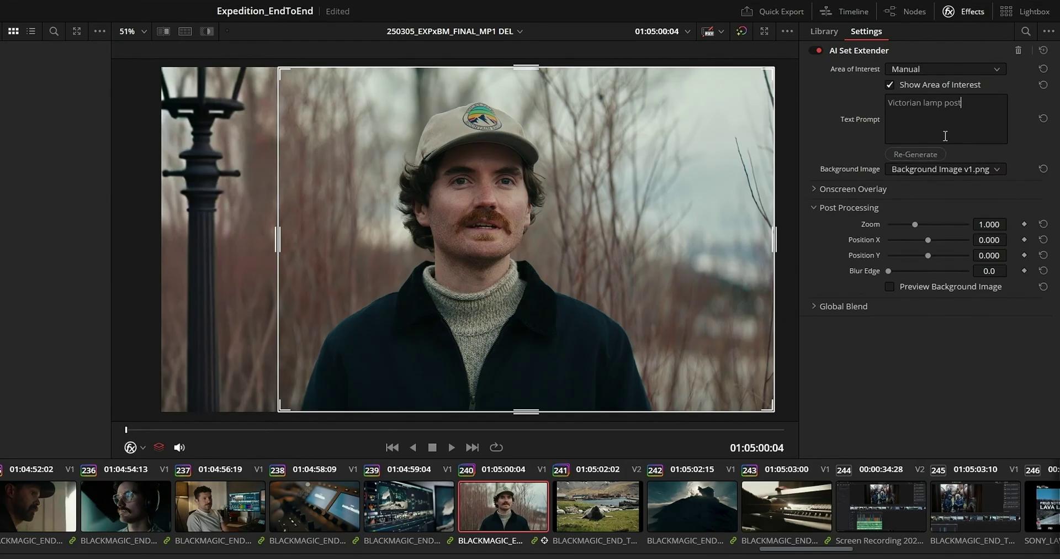
click(936, 83)
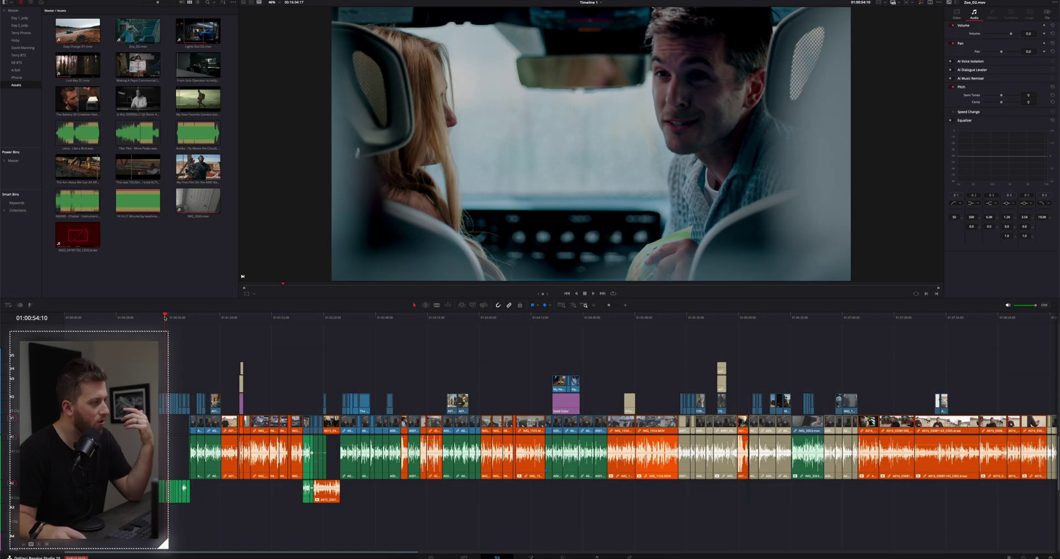
Place 'Ikoliks - Fly Above the Clouds.wav' on audio track A3 and preview up to 01:00:52:23
click(125, 318)
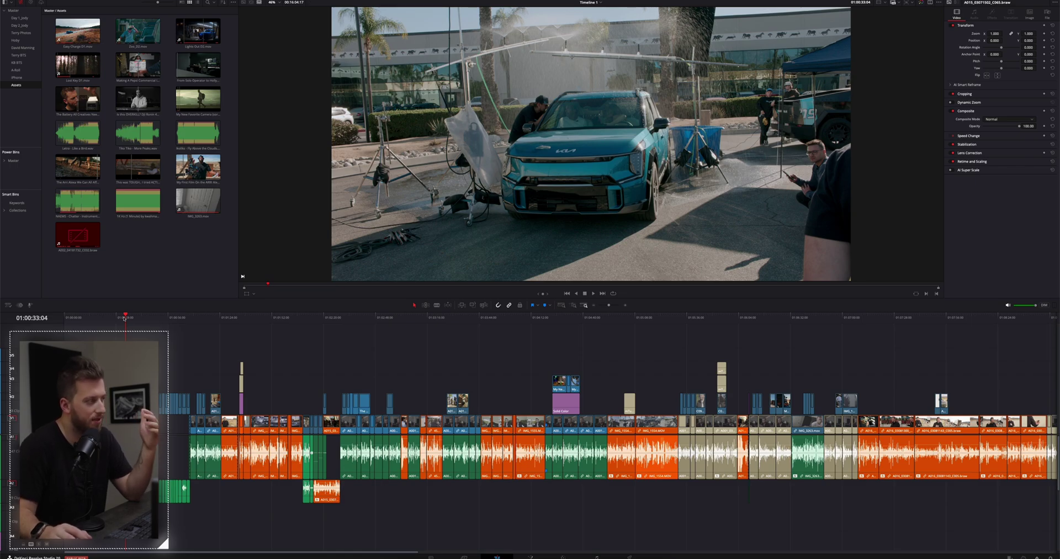
drag(197, 133, 181, 523)
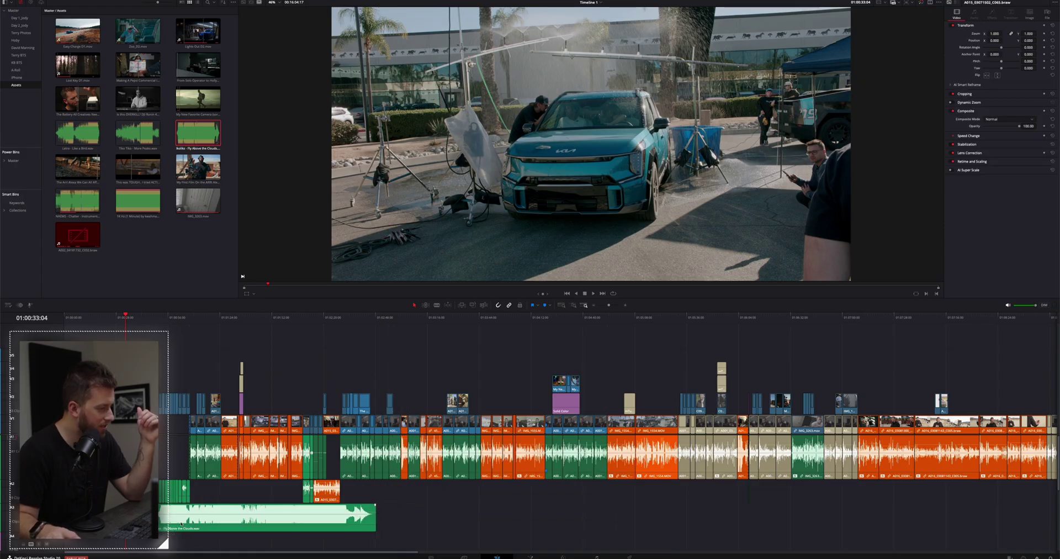
mouse_move(157, 319)
mouse_down()
mouse_move(171, 319)
mouse_move(162, 321)
mouse_up()
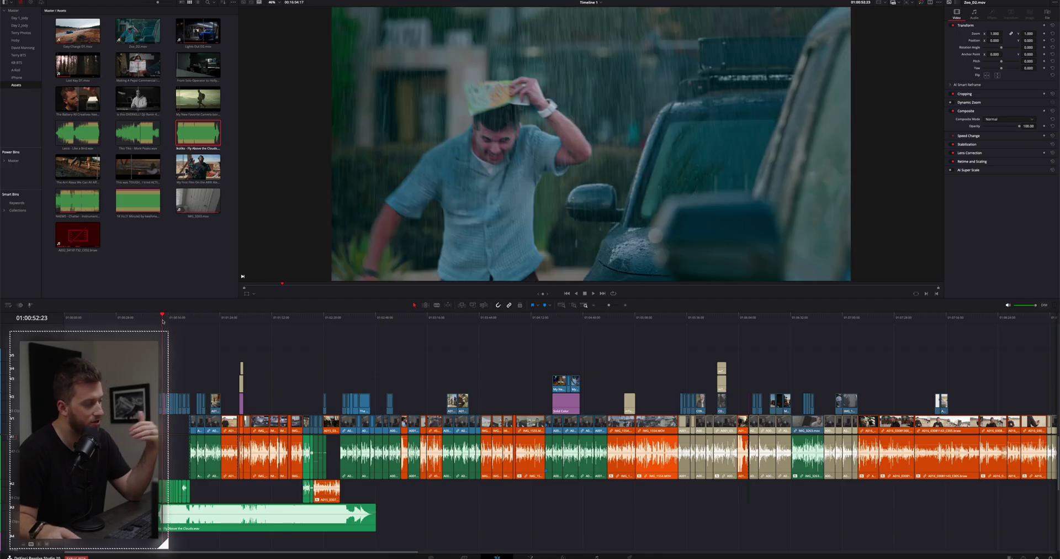
Zoom the timeline in on the A005_A023_1210US_002.R3D clip and preview the audio around it
key(ctrl+equal)
key(ctrl+equal)
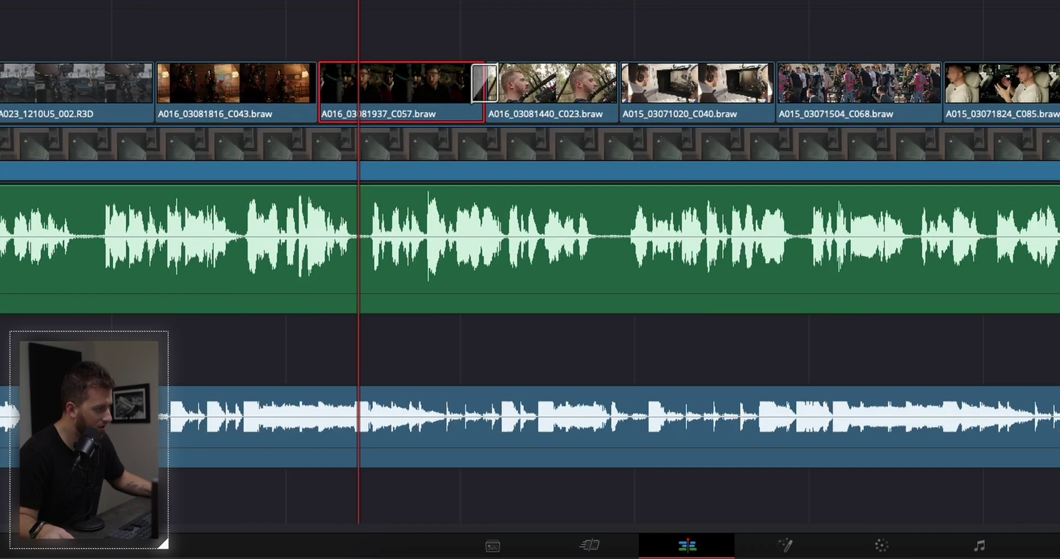
click(105, 83)
key(ctrl+equal)
key(ctrl+equal)
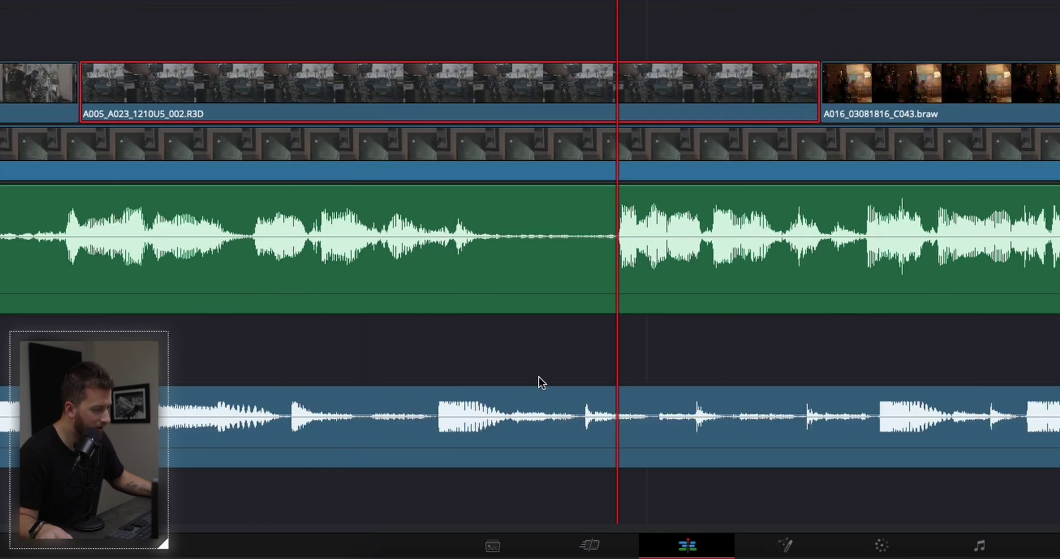
key(Left)
drag(588, 5, 733, 5)
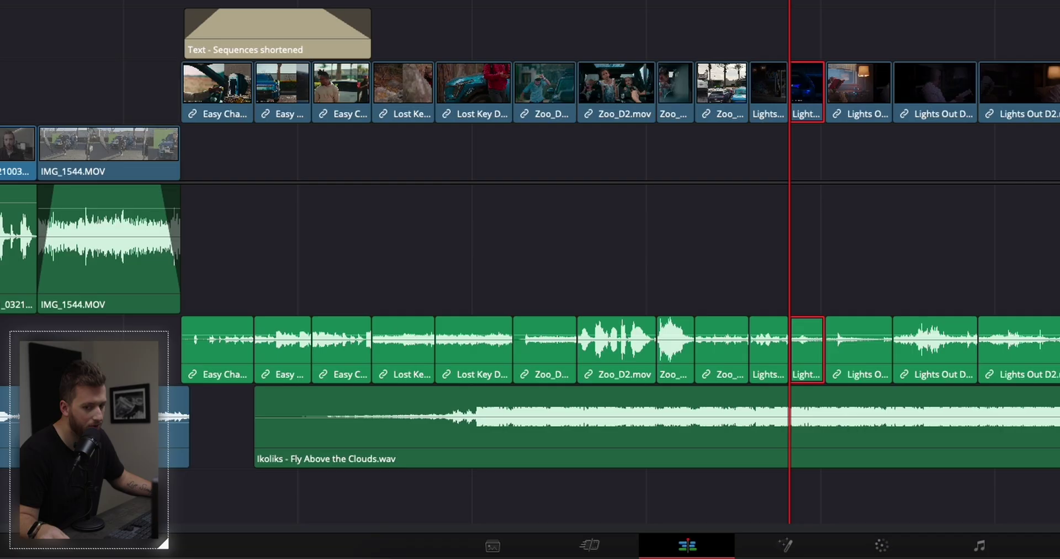
Show music beats on the Ikoliks clip, then zoom in and out around the Lost Key D1 clip
right_click(748, 433)
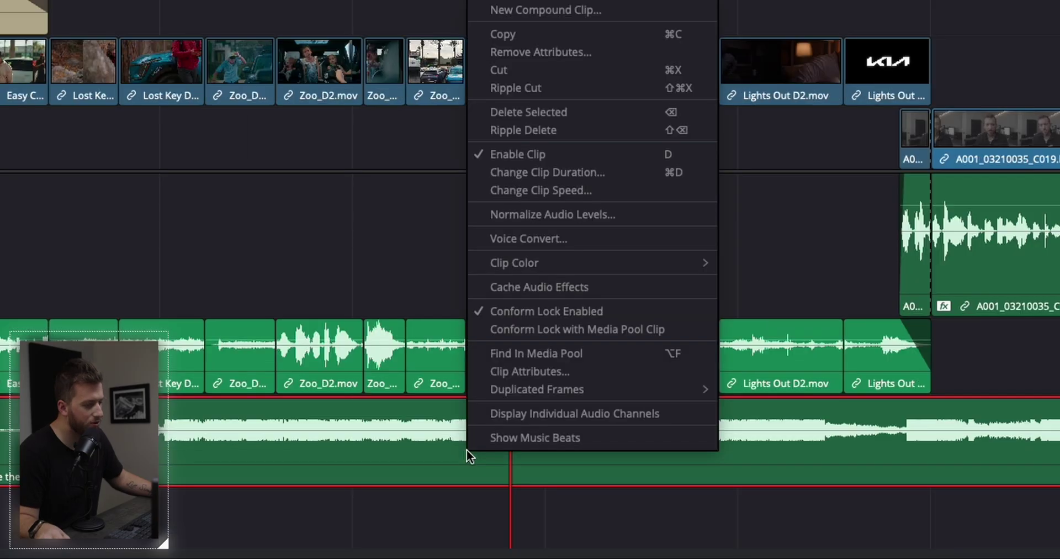
click(516, 440)
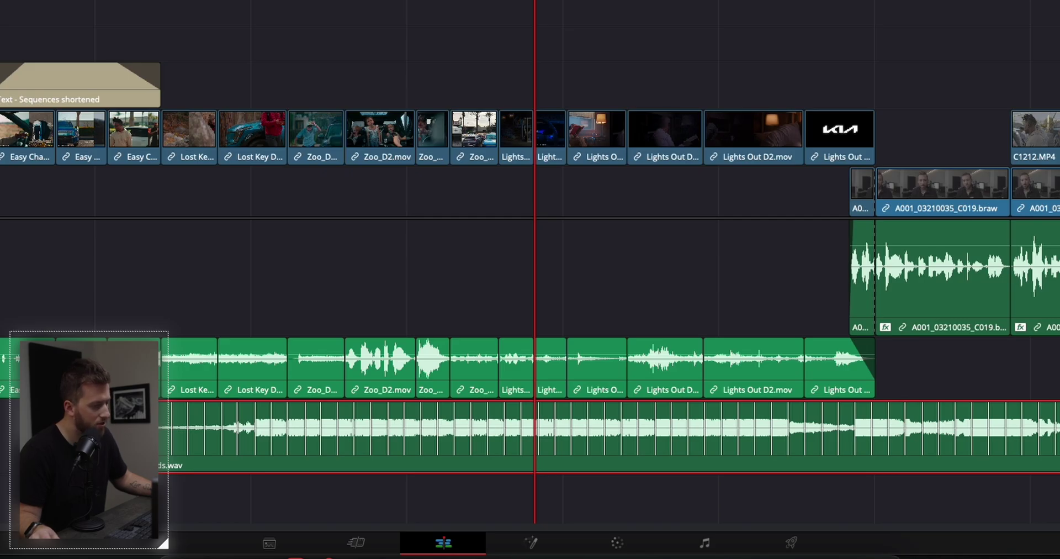
click(251, 138)
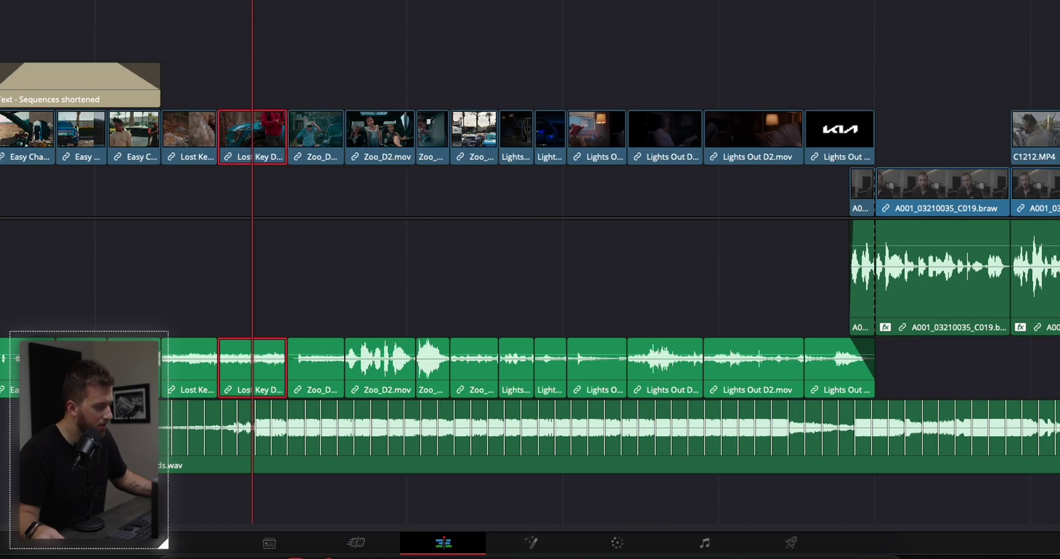
key(ctrl+equal)
key(ctrl+equal)
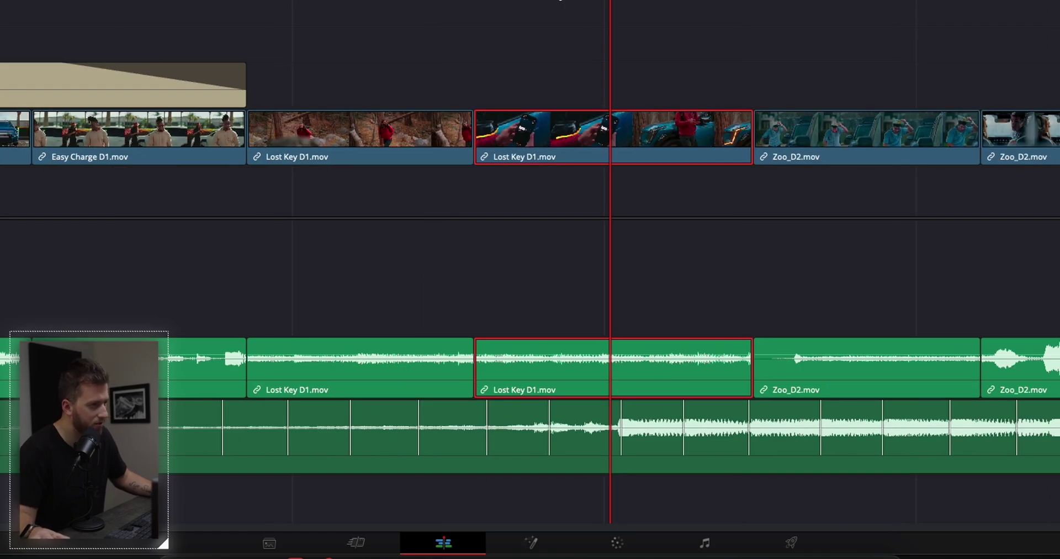
key(ctrl+minus)
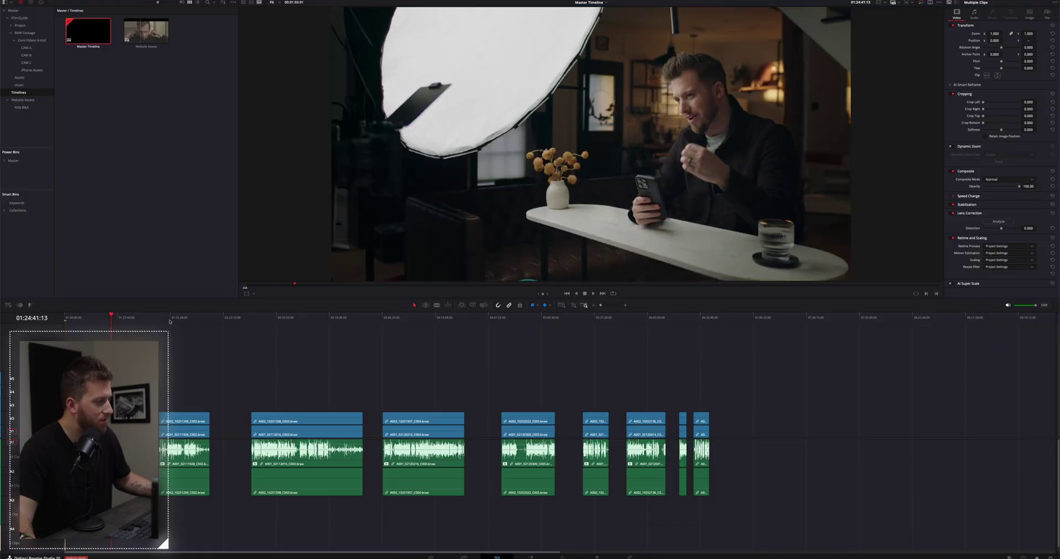
Move the playhead to the A002 clip, zoom in, and preview a later frame
click(271, 319)
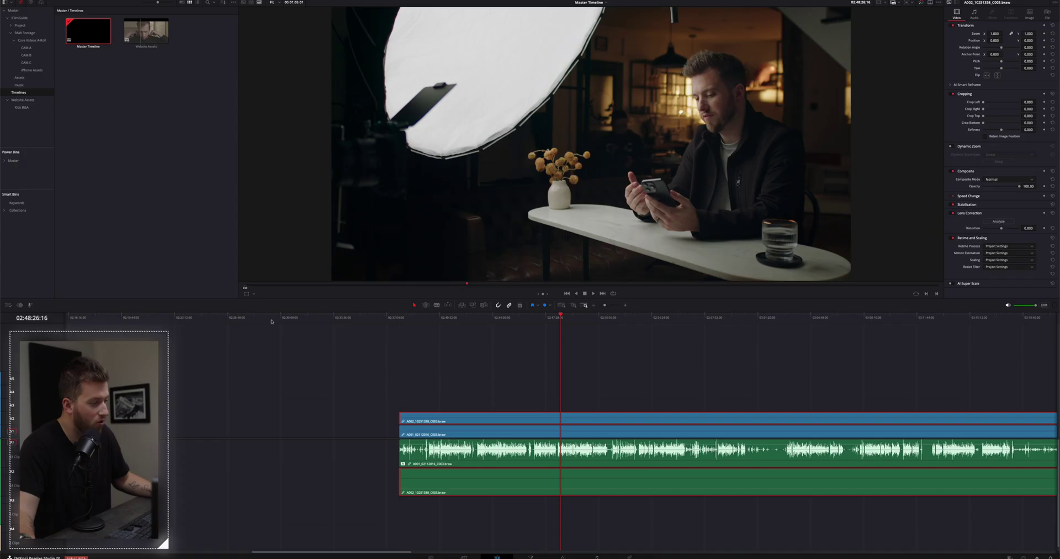
key(ctrl+equal)
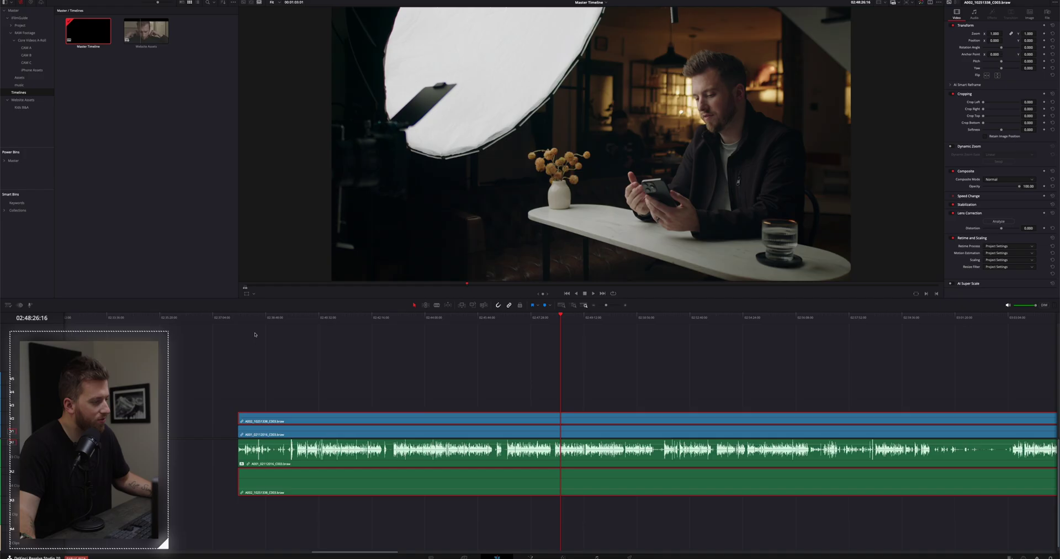
drag(244, 320, 404, 321)
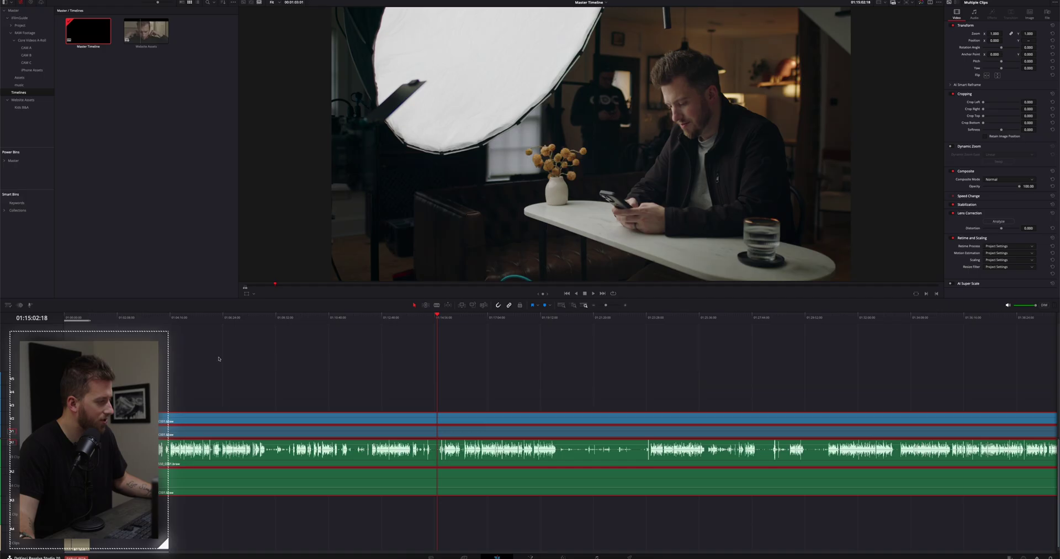
Locate the timeline clip near 01:15:24 in the Media Pool
drag(191, 317, 444, 318)
scroll(384, 327, down, 3)
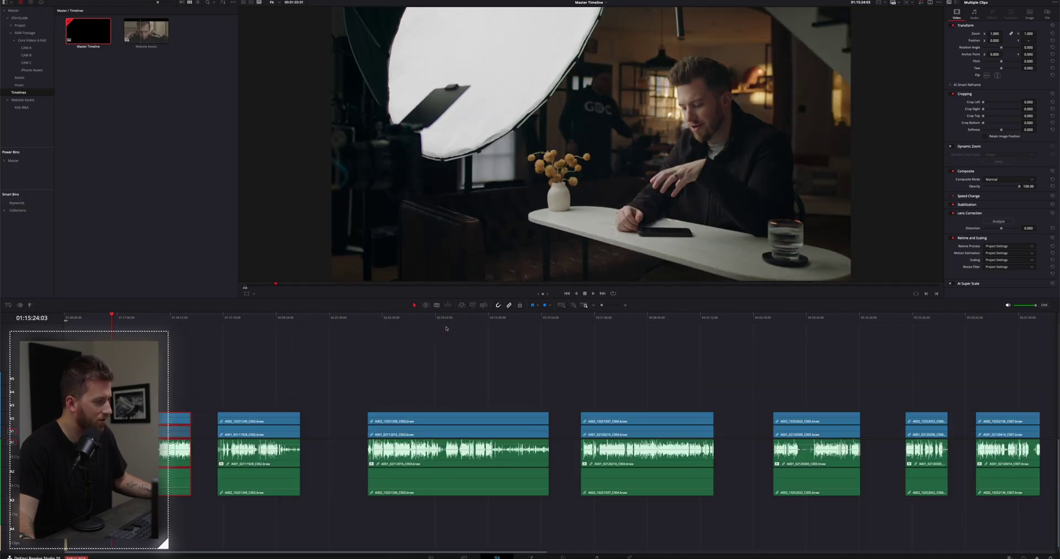
scroll(385, 326, up, 2)
right_click(237, 422)
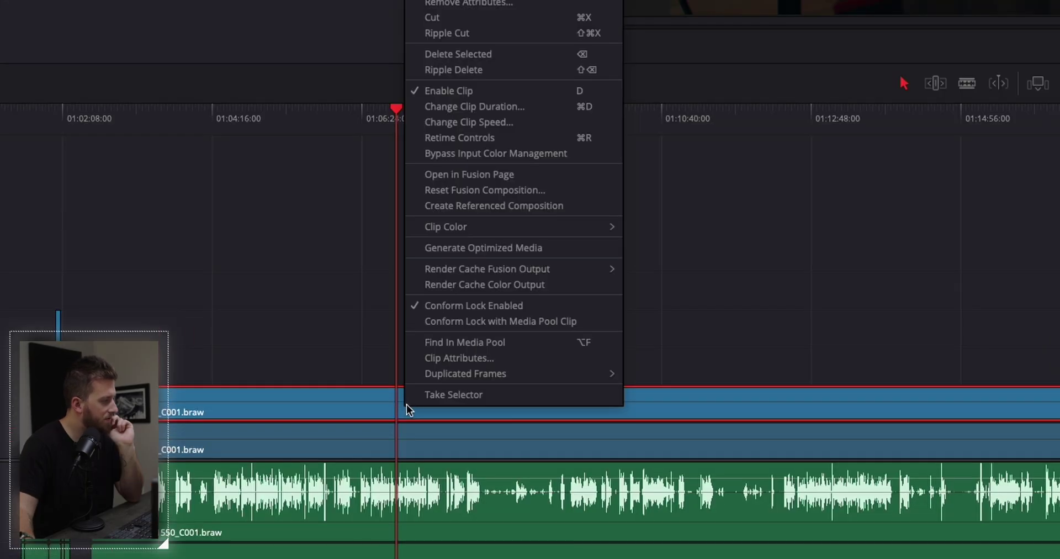
click(445, 345)
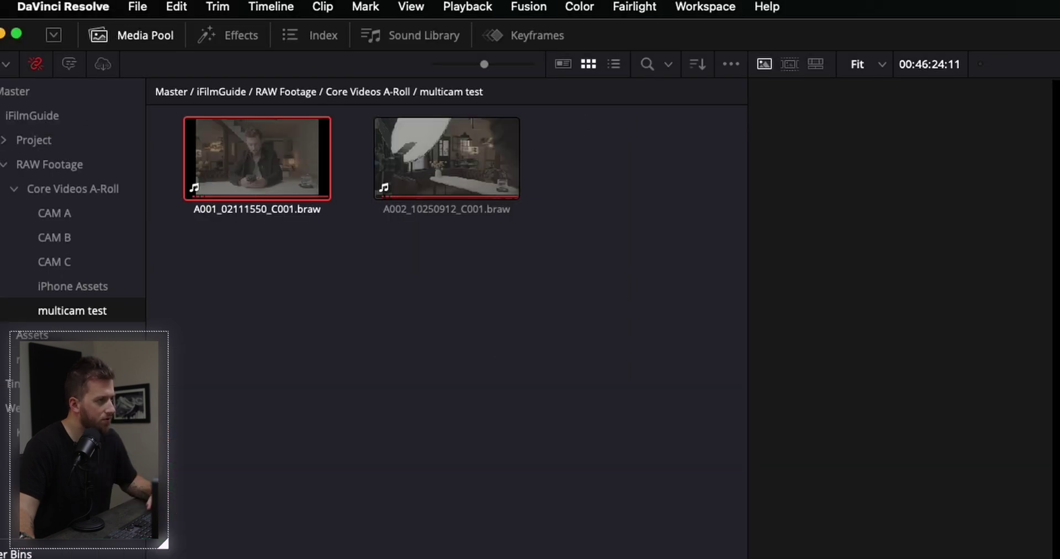
Create a new multicam clip from both camera clips with Angle Sync set to Sound
super+click(446, 158)
right_click(252, 160)
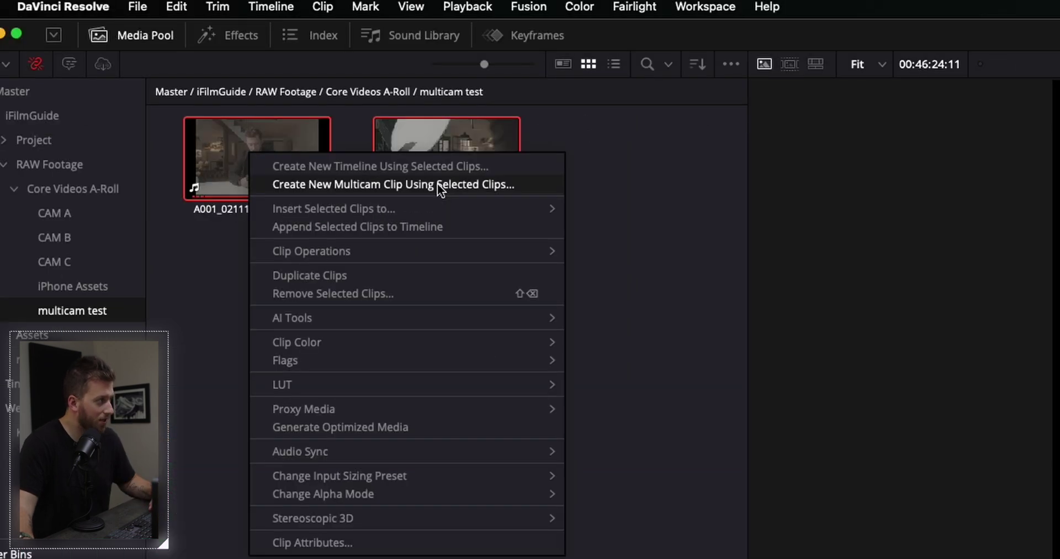
click(437, 183)
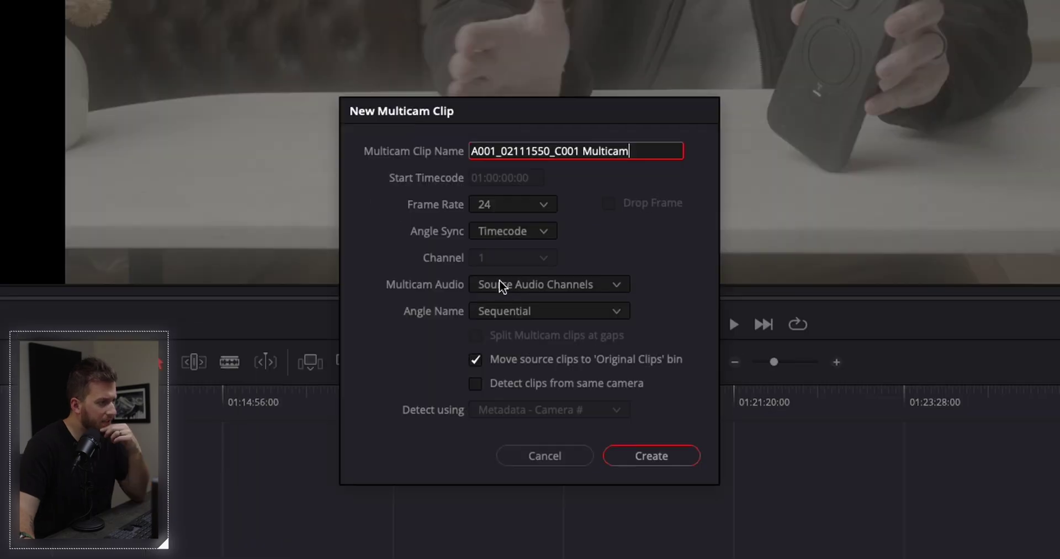
click(511, 231)
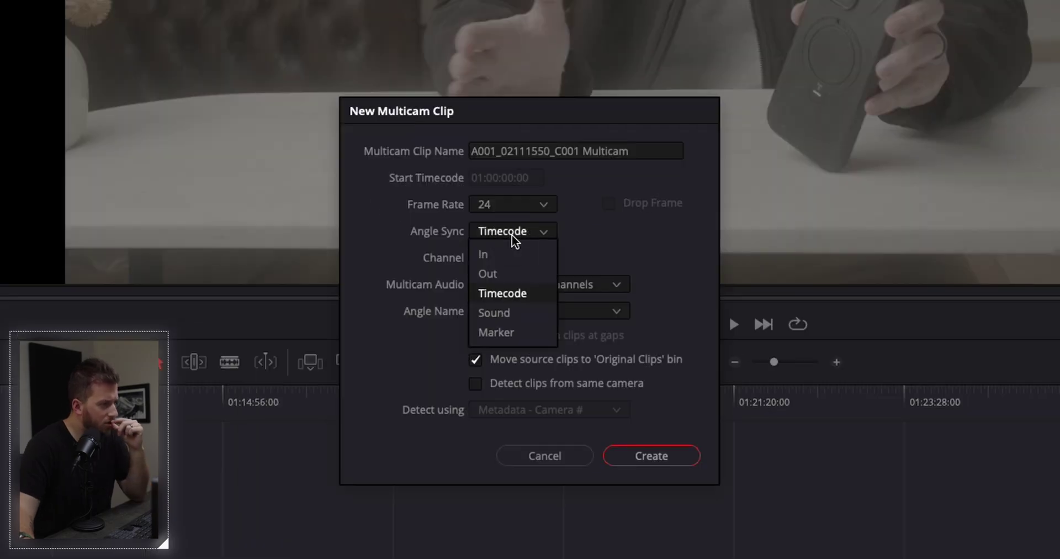
click(493, 308)
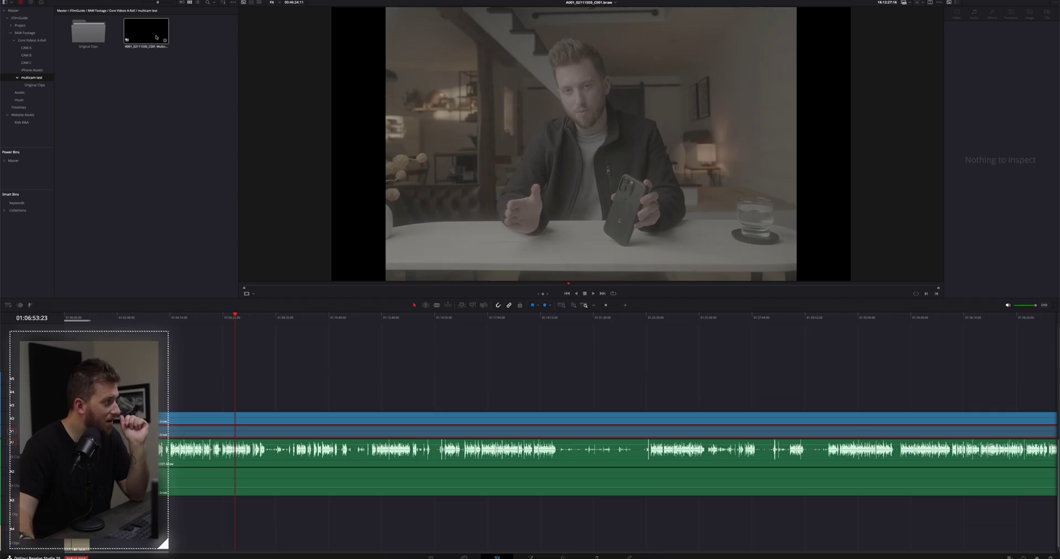
Make Angle 2 active, place the multicam clip on the empty timeline, and set the viewer to Multicam
double_click(147, 35)
click(767, 143)
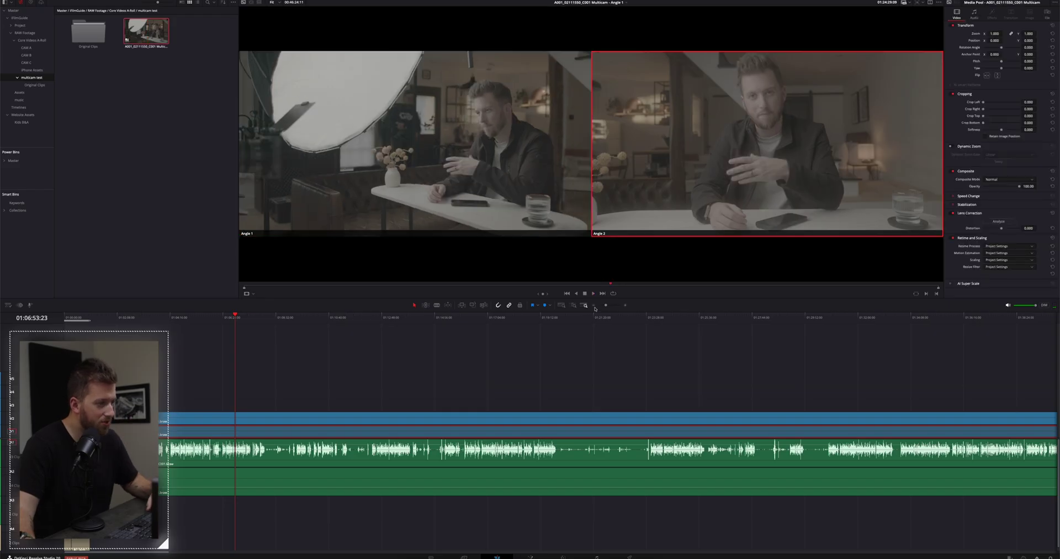
drag(606, 305, 594, 306)
click(593, 306)
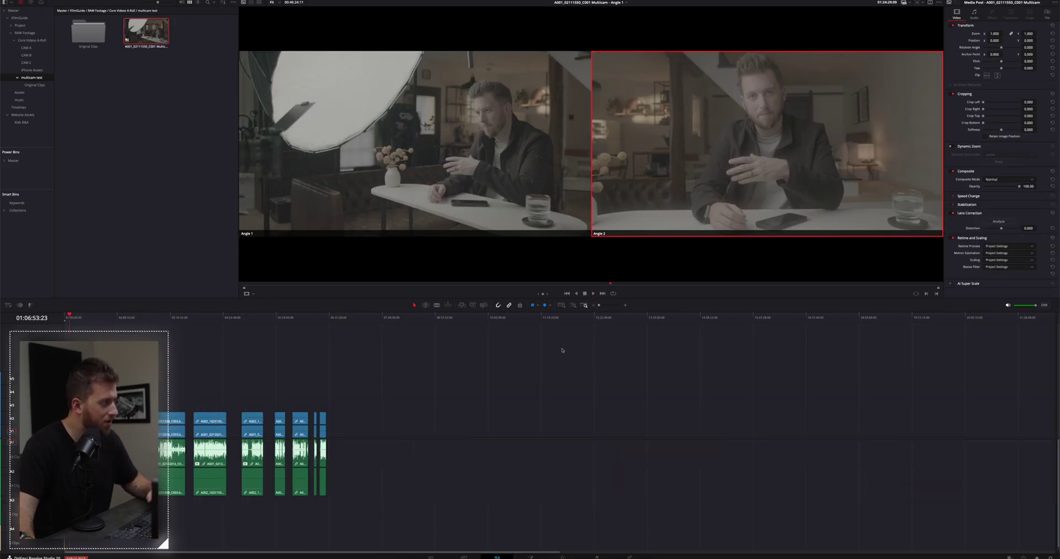
drag(134, 42, 445, 432)
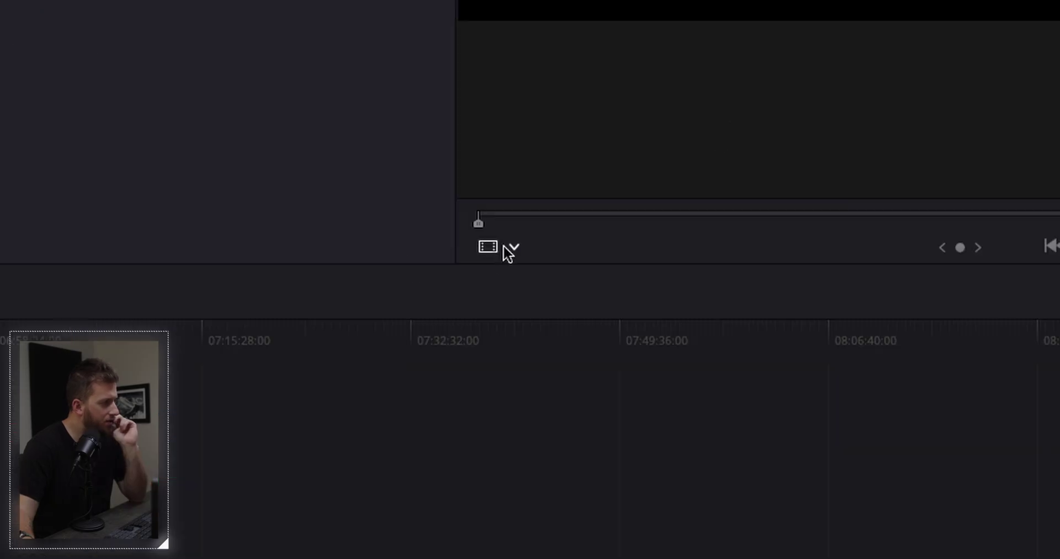
click(510, 247)
click(552, 367)
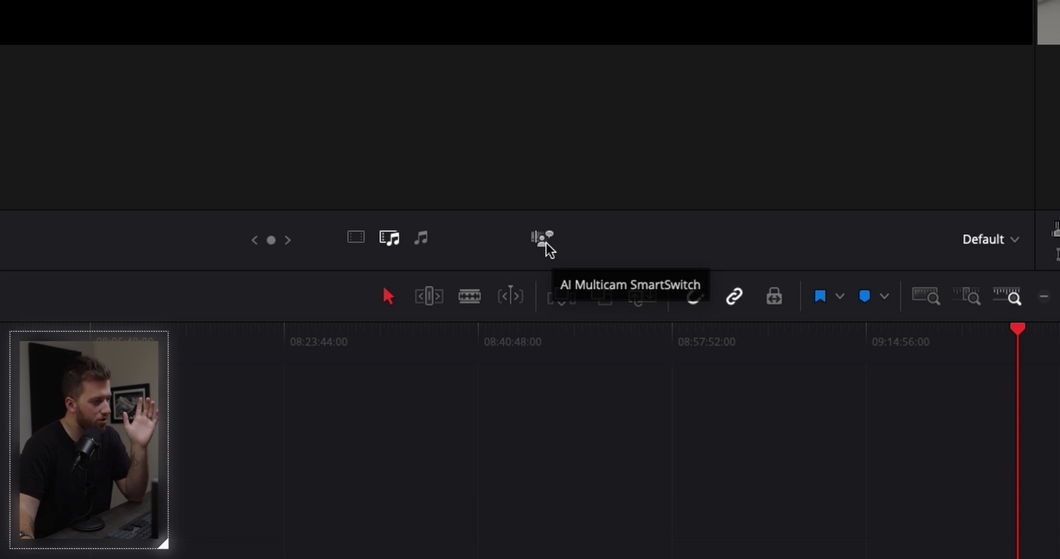
Turn off SmartSwitch wide-angle auto-detection, make Angle 1 the wide angle, and set Quality to Better
click(545, 243)
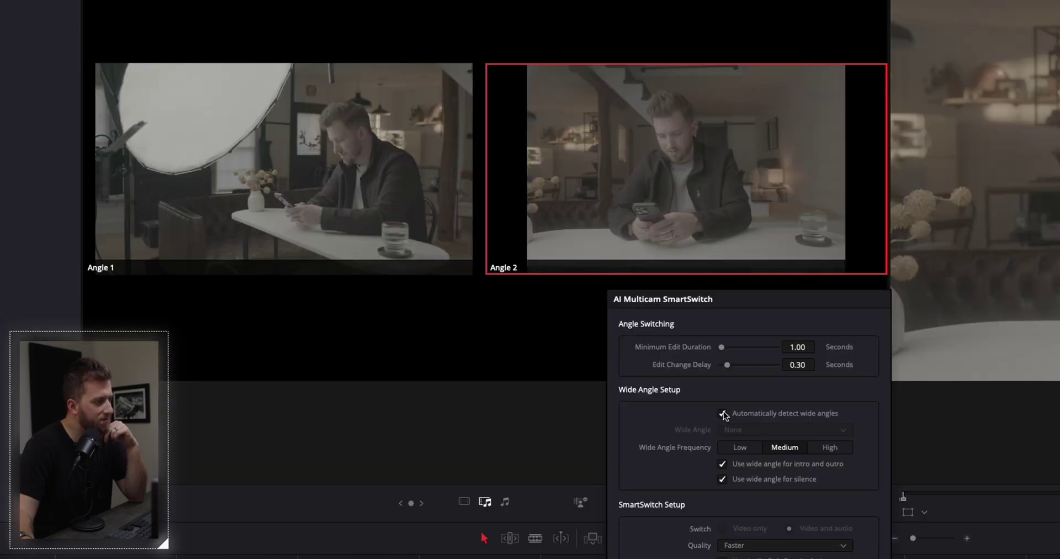
click(723, 414)
click(753, 431)
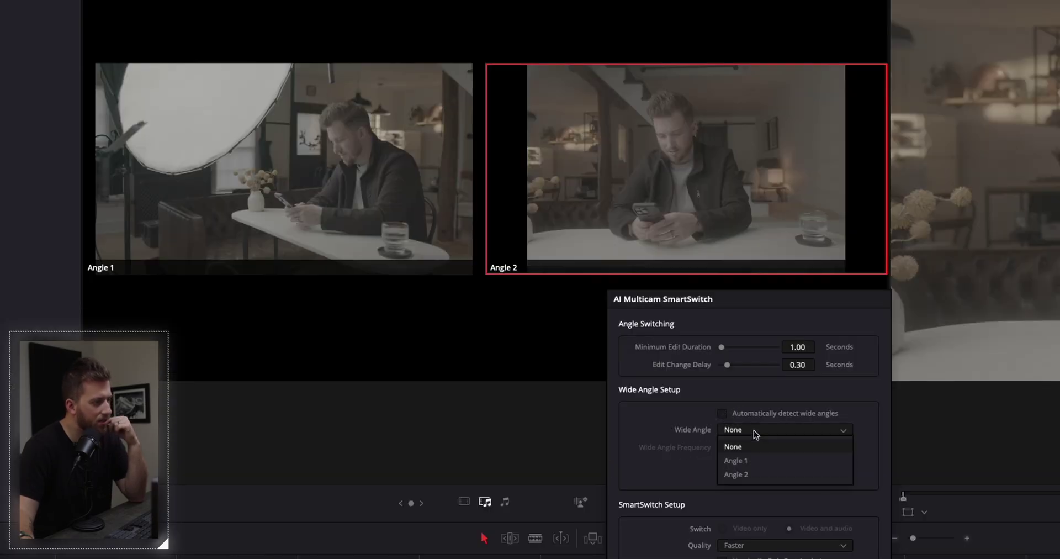
click(737, 461)
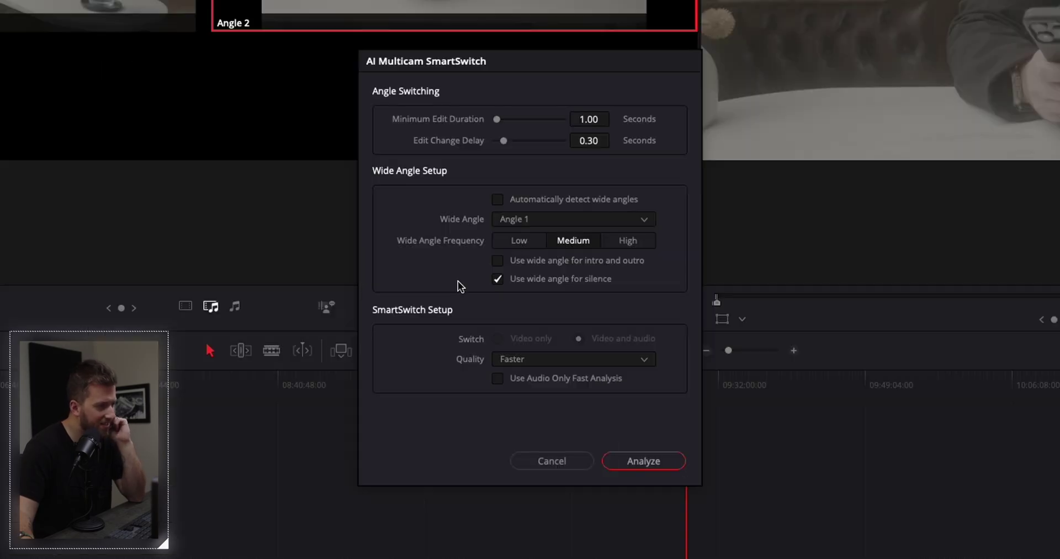
click(519, 359)
click(524, 394)
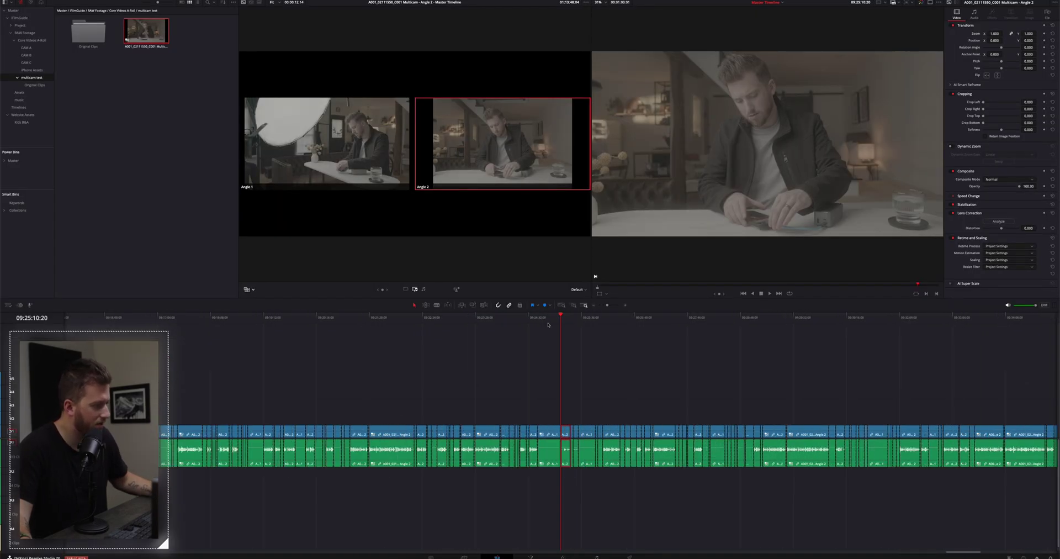
Play and scrub through the uncut multicam clip, then bring up the AI Multicam SmartSwitch settings
scroll(548, 324, left, 10)
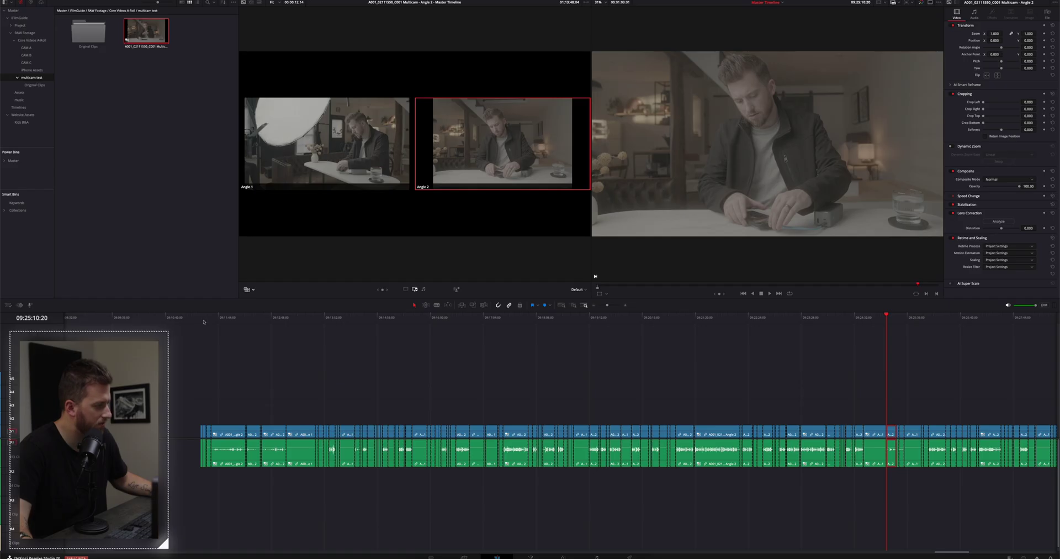
click(199, 317)
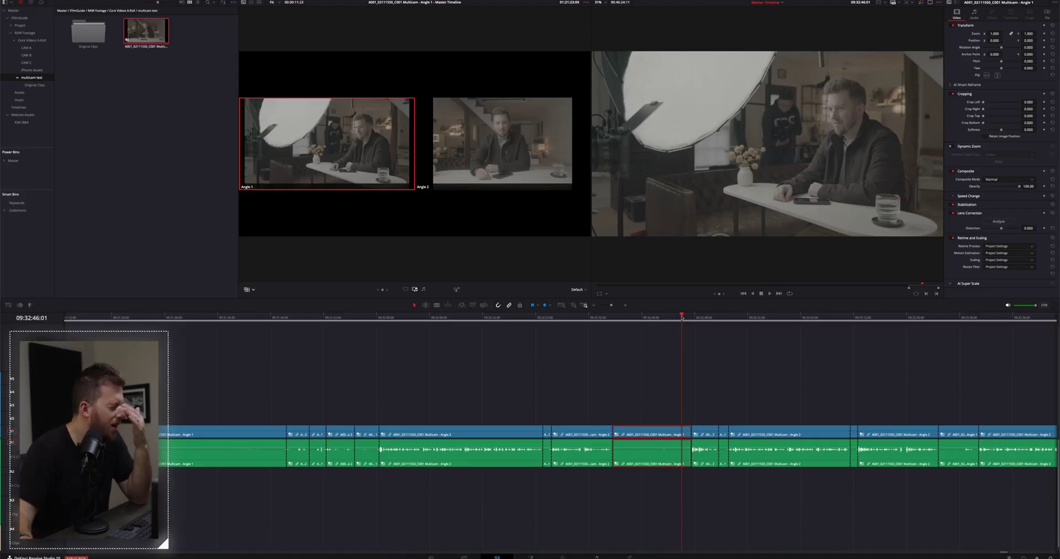
key(space)
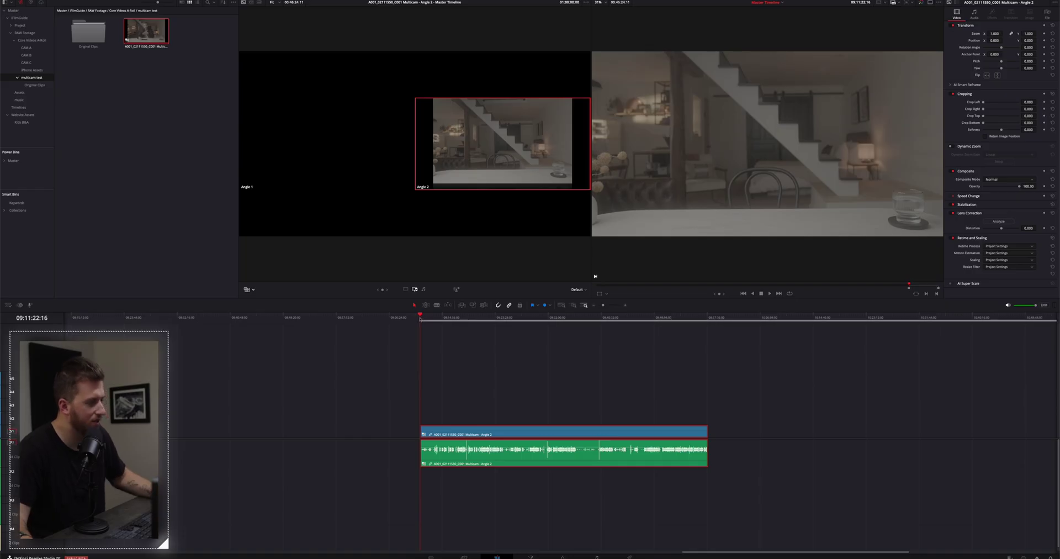
scroll(419, 319, up, 3)
drag(631, 323, 899, 319)
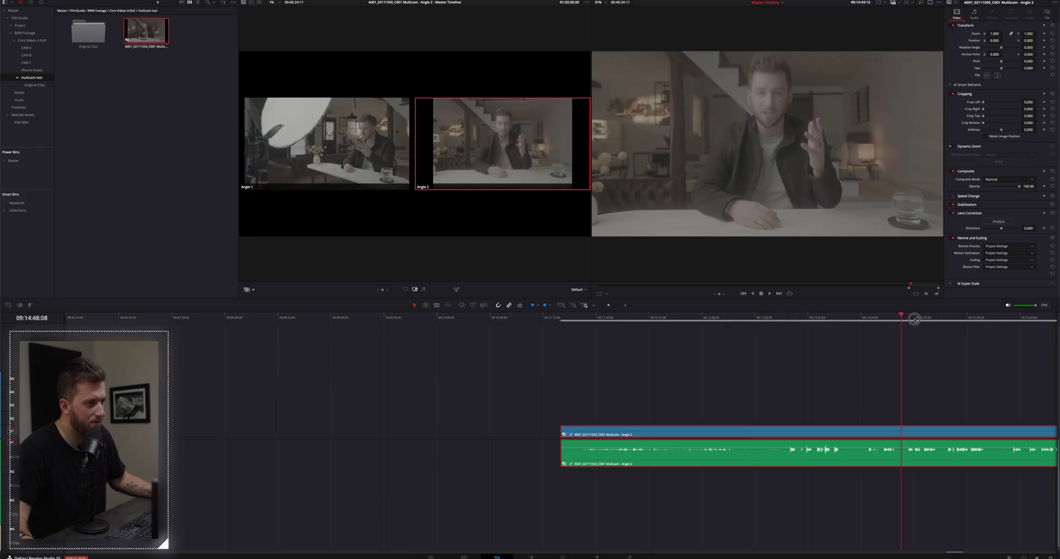
scroll(928, 319, down, 6)
scroll(610, 326, up, 4)
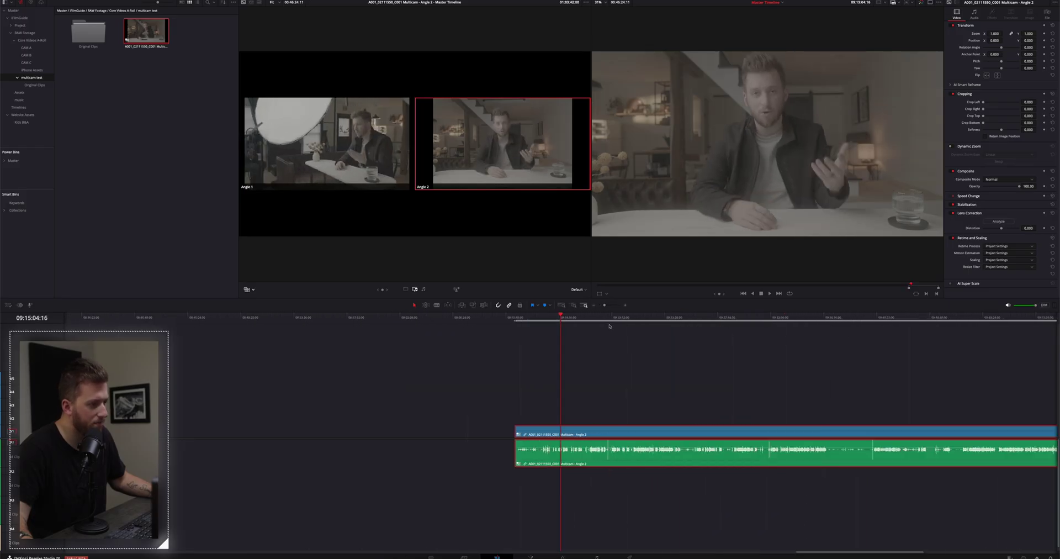
drag(626, 318, 642, 318)
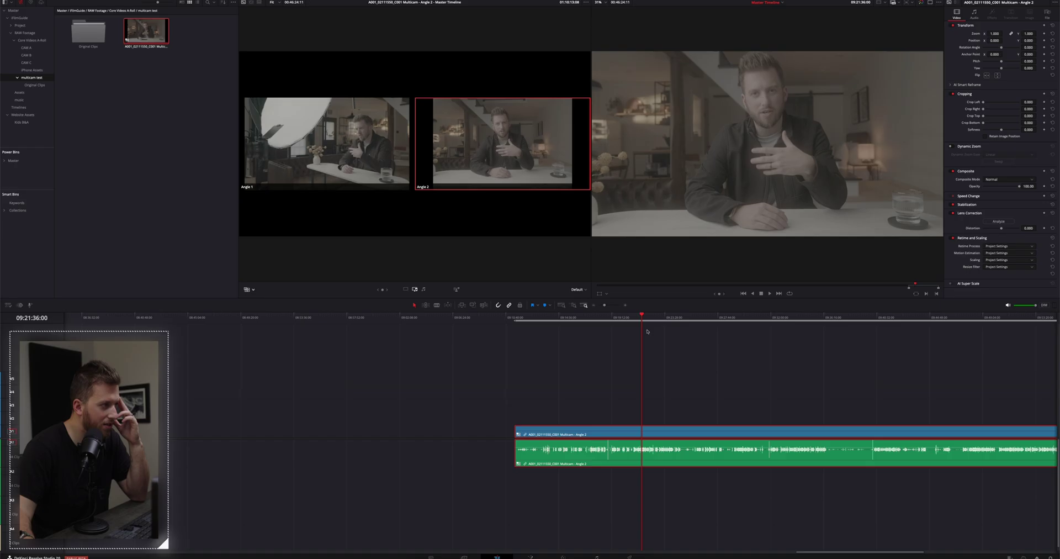
click(457, 290)
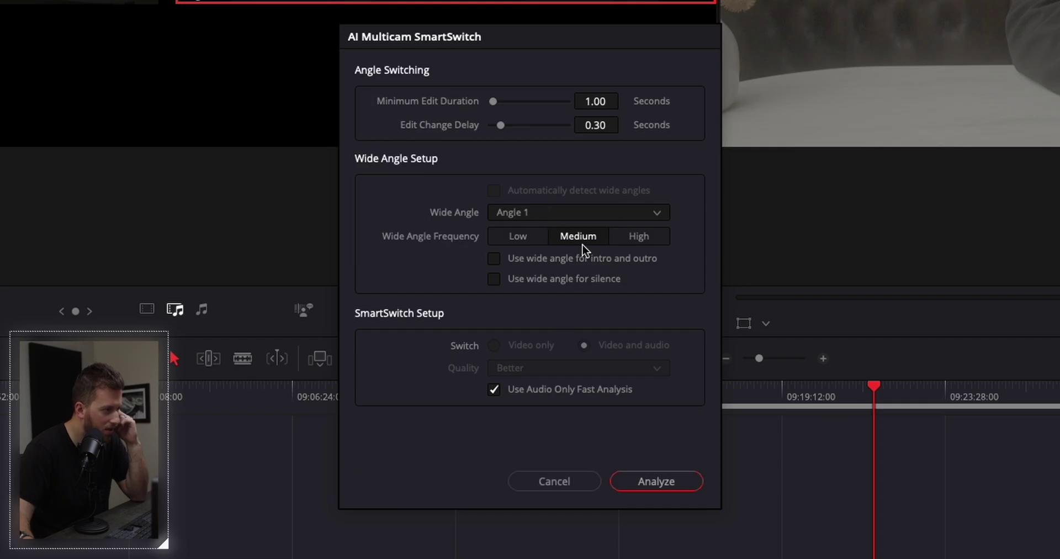
Run the SmartSwitch analysis to cut angle edits, then show the Multicam angle grid in the source viewer
click(656, 481)
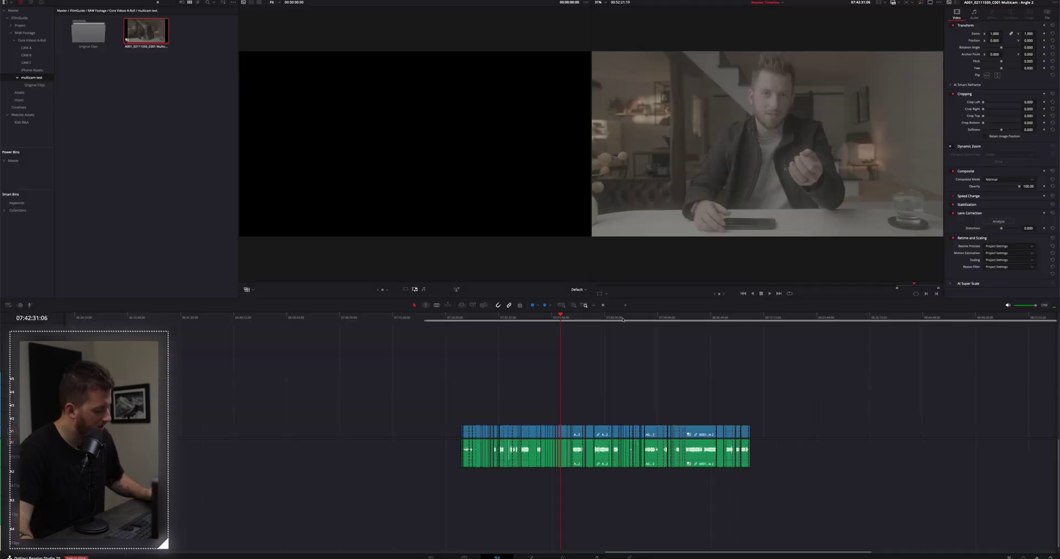
key(ctrl+equal)
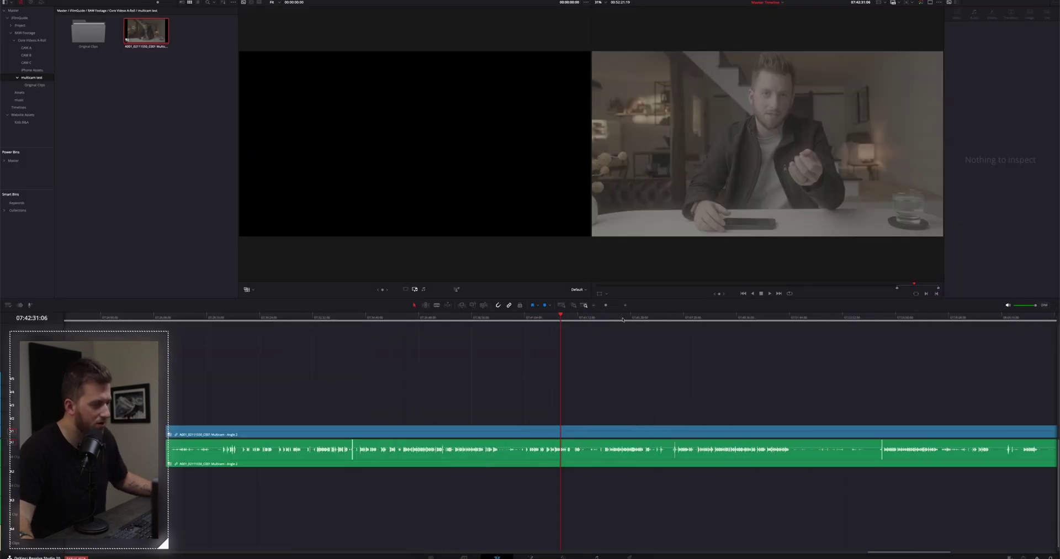
click(554, 432)
click(247, 289)
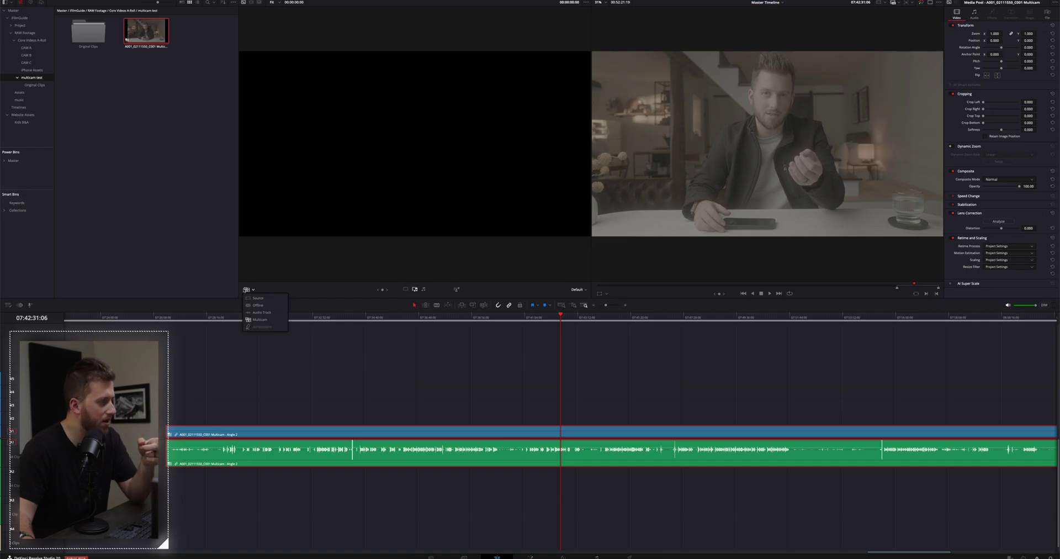
click(258, 319)
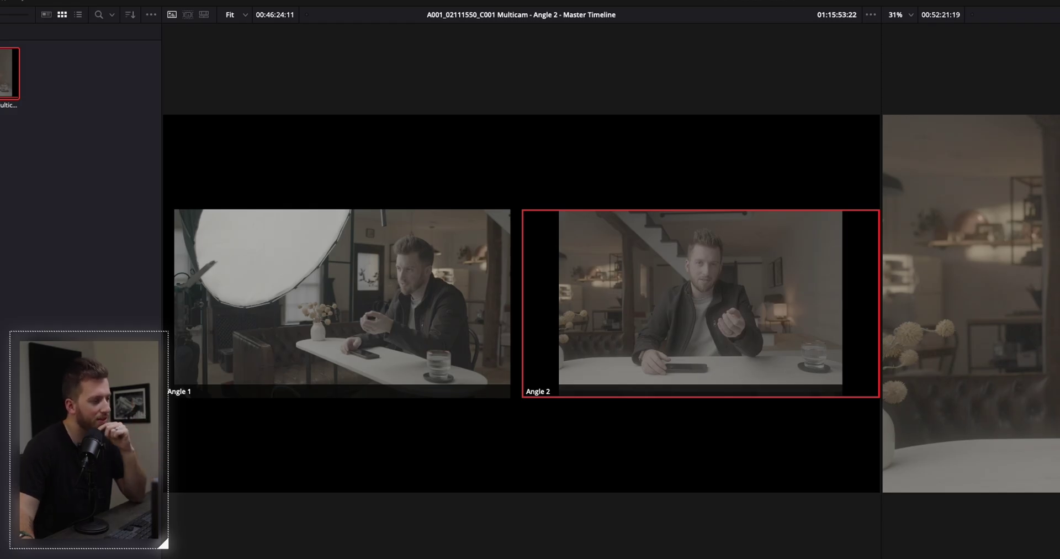
Jump back to an earlier edit point in the multicam timeline
key(Up)
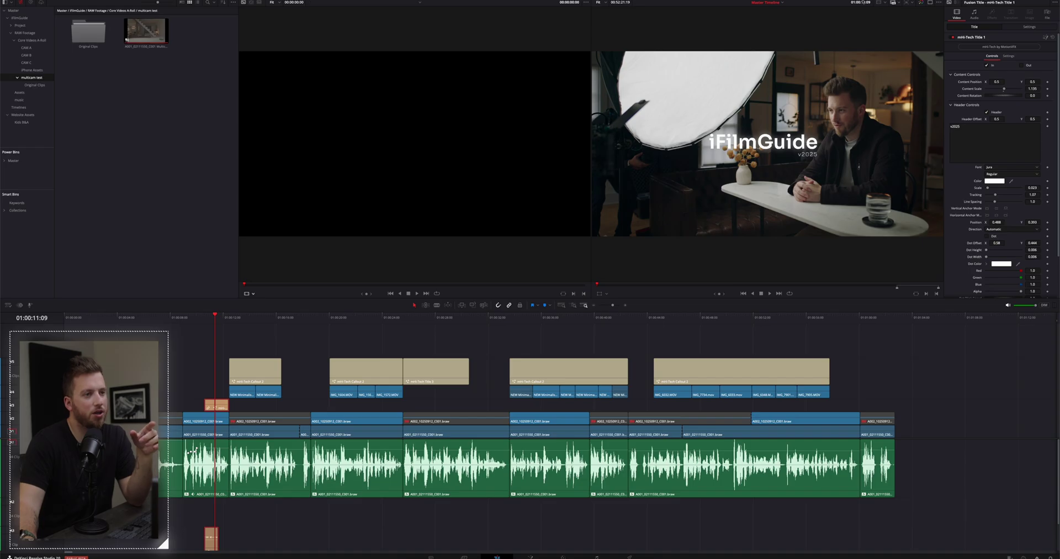
Switch to a single large viewer and expand the MotionVFX title packs under Effects > Titles
click(930, 4)
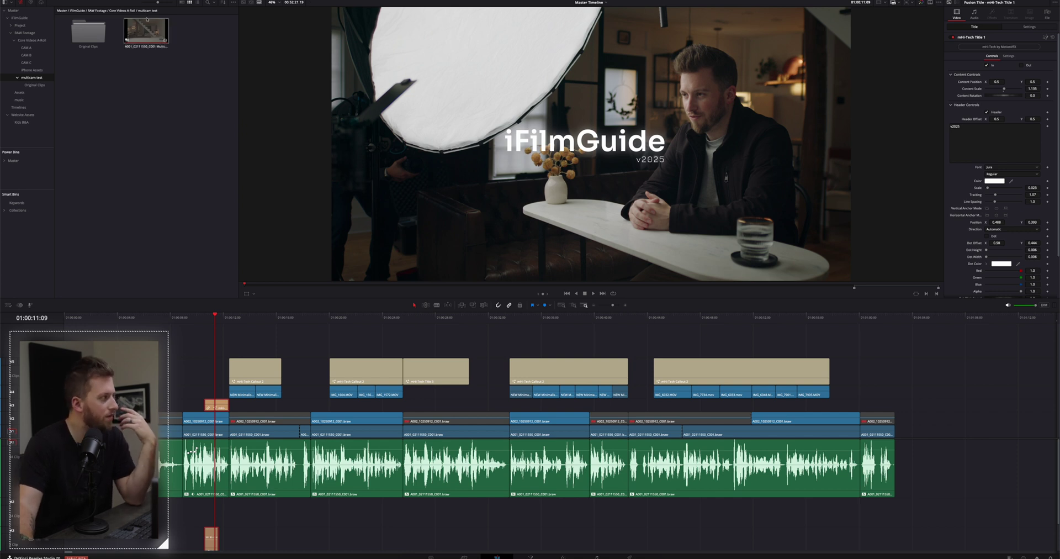
click(31, 2)
click(15, 33)
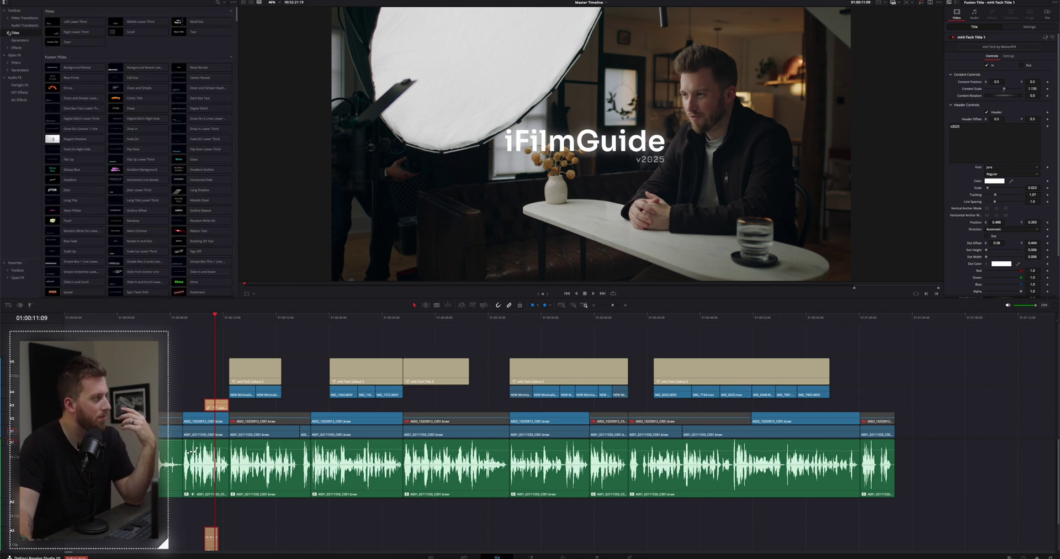
click(7, 33)
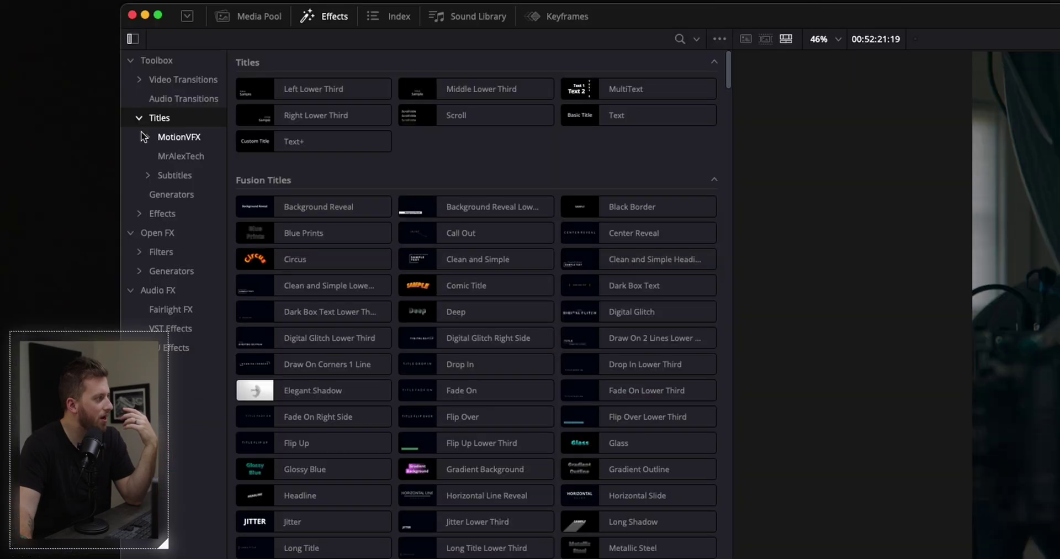
click(147, 137)
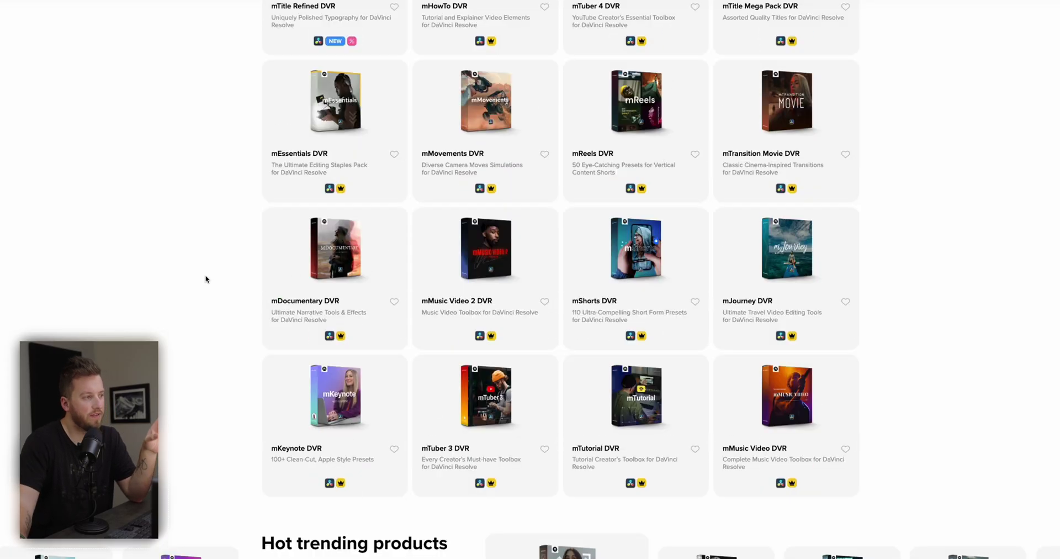
Scroll through the MotionVFX DaVinci Resolve store page, then minimize the browser
scroll(205, 279, down, 8)
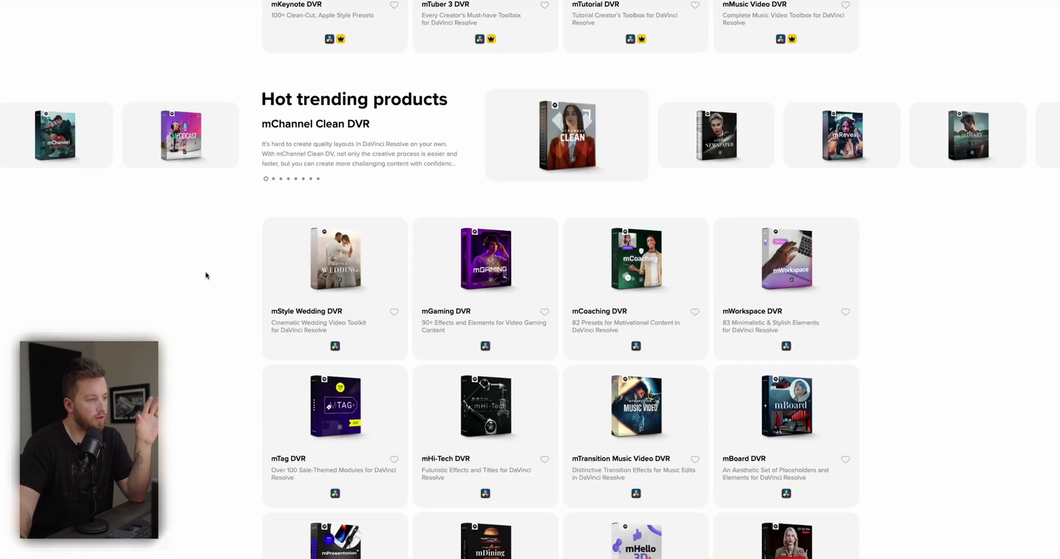
scroll(205, 275, down, 3)
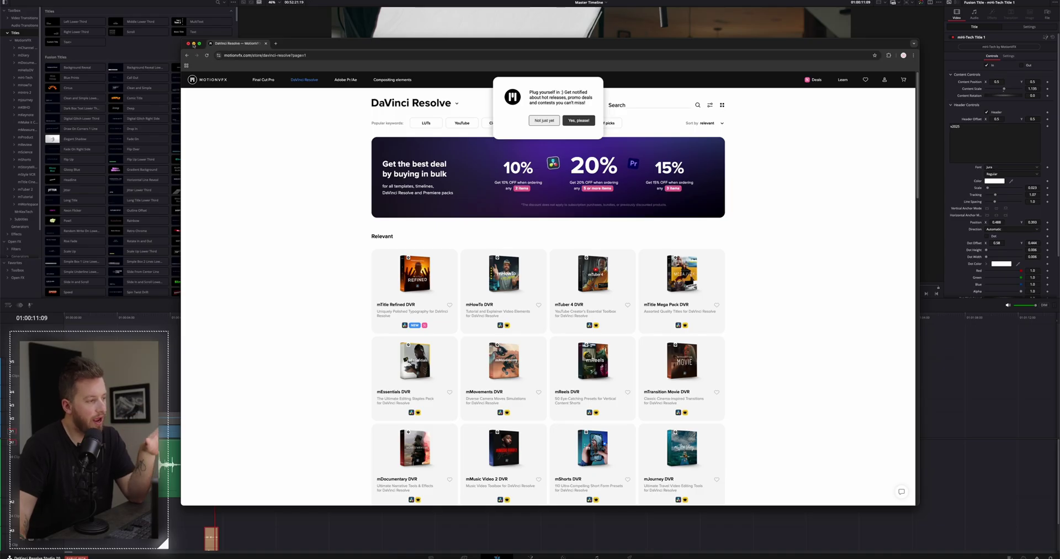
click(193, 44)
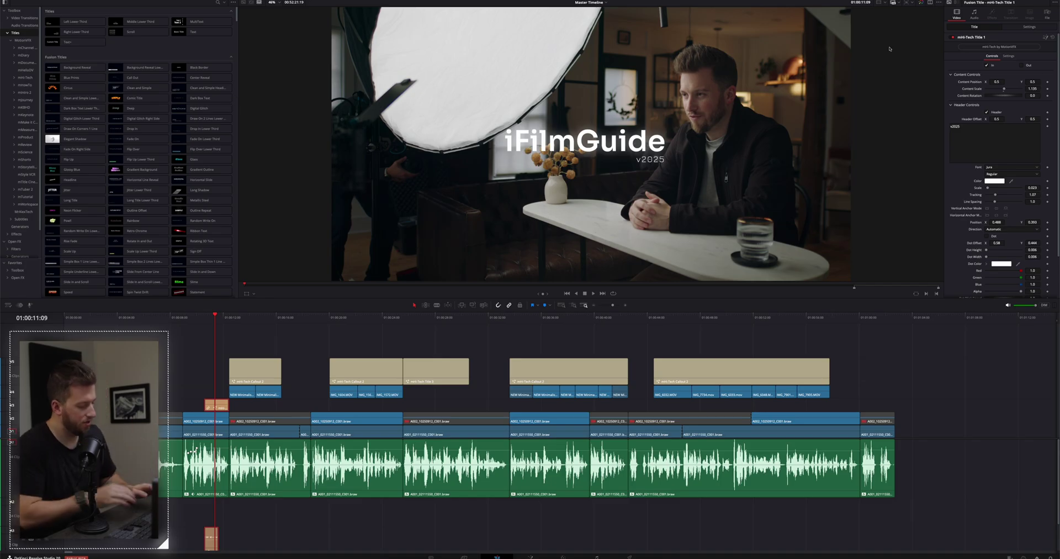
Launch mInstaller from system search and start the available mTracker 3D update
key(super+space)
text(min)
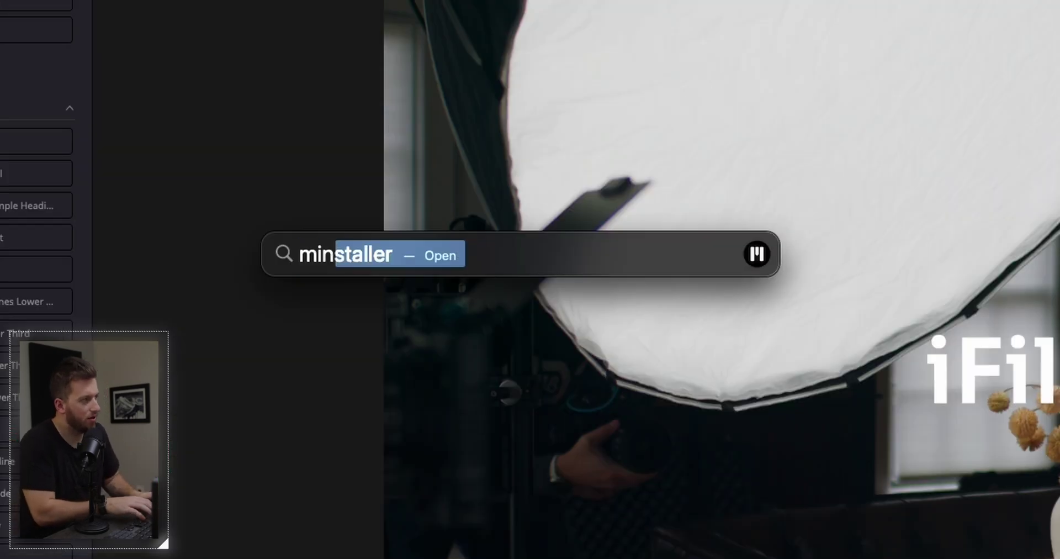
key(Return)
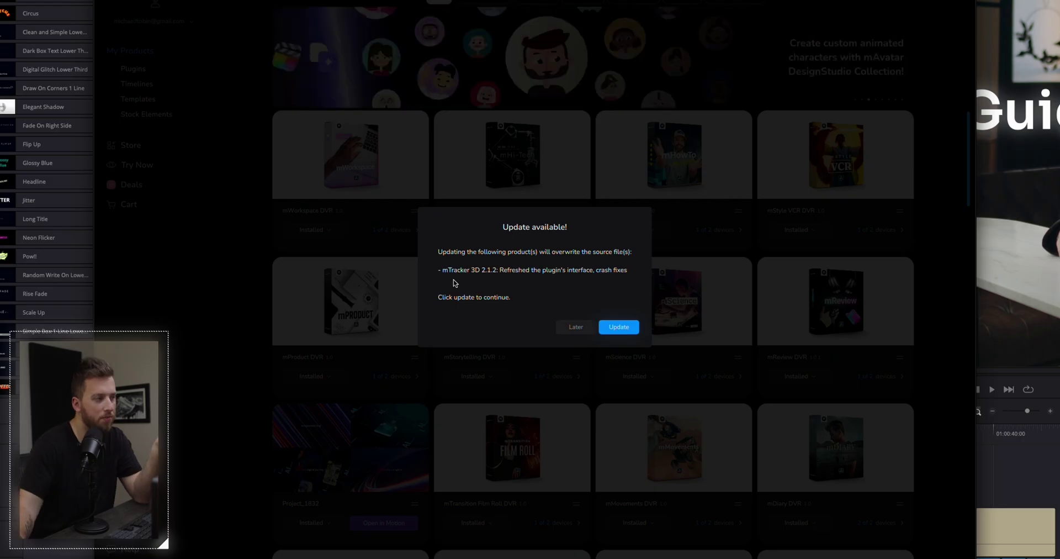
click(619, 327)
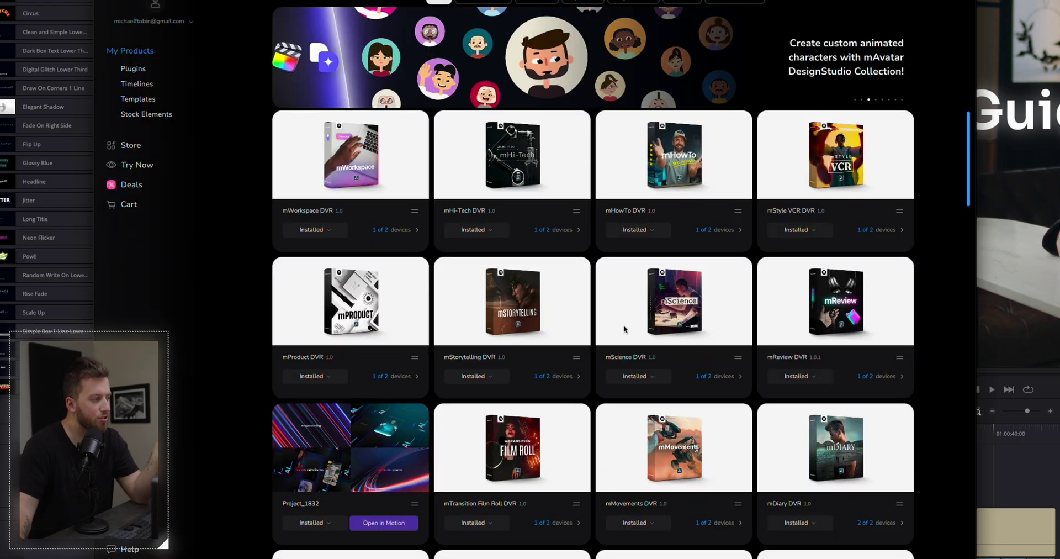
Review the product list, hide mInstaller, and move the playhead to just before the title
scroll(573, 252, down, 1)
scroll(573, 252, down, 10)
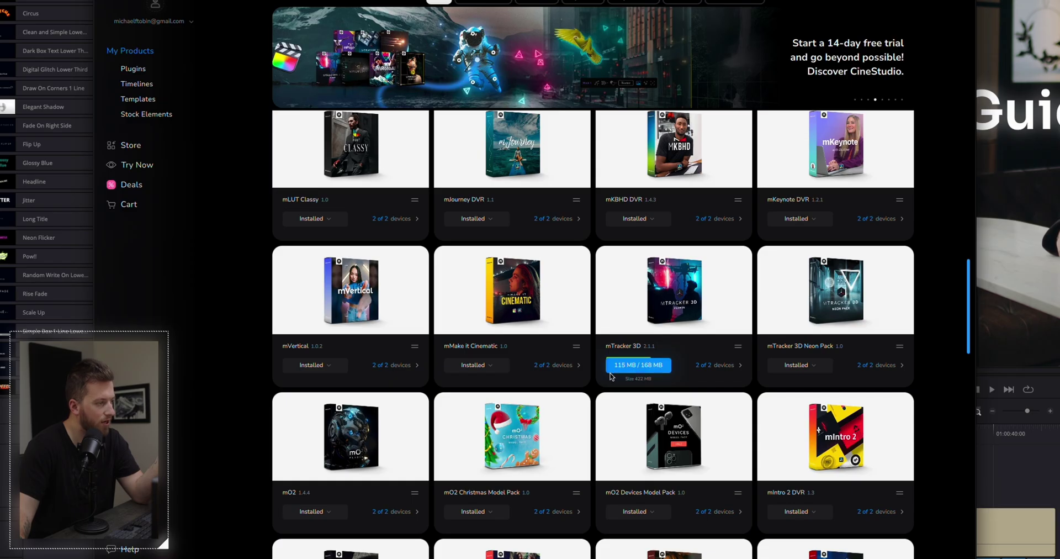
scroll(433, 227, up, 4)
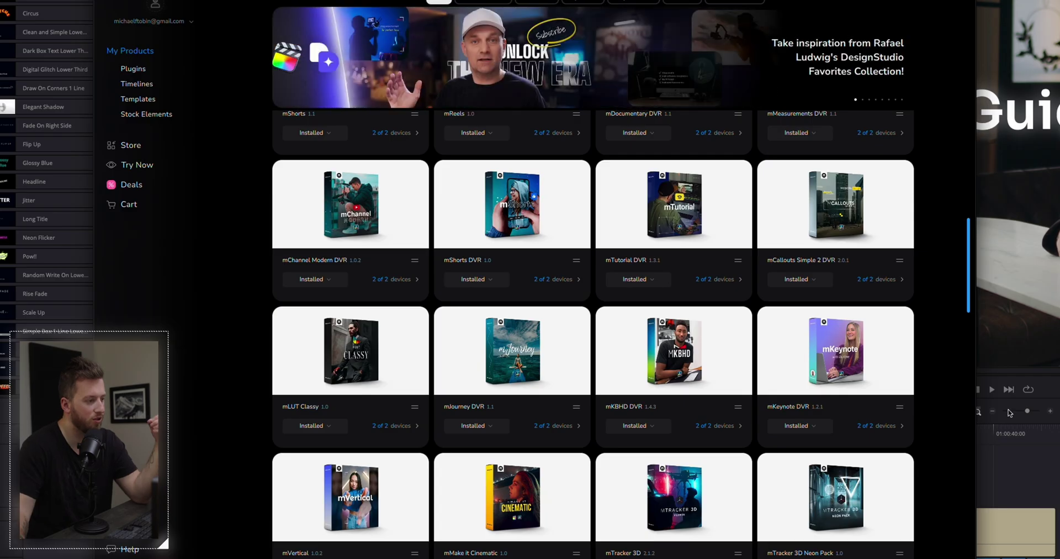
key(super+q)
drag(296, 429, 275, 432)
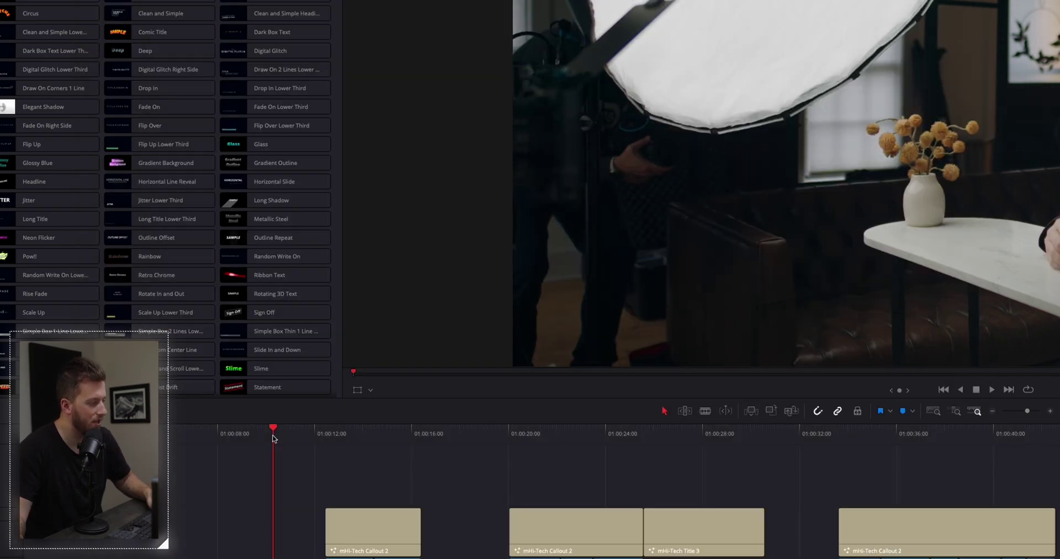
key(space)
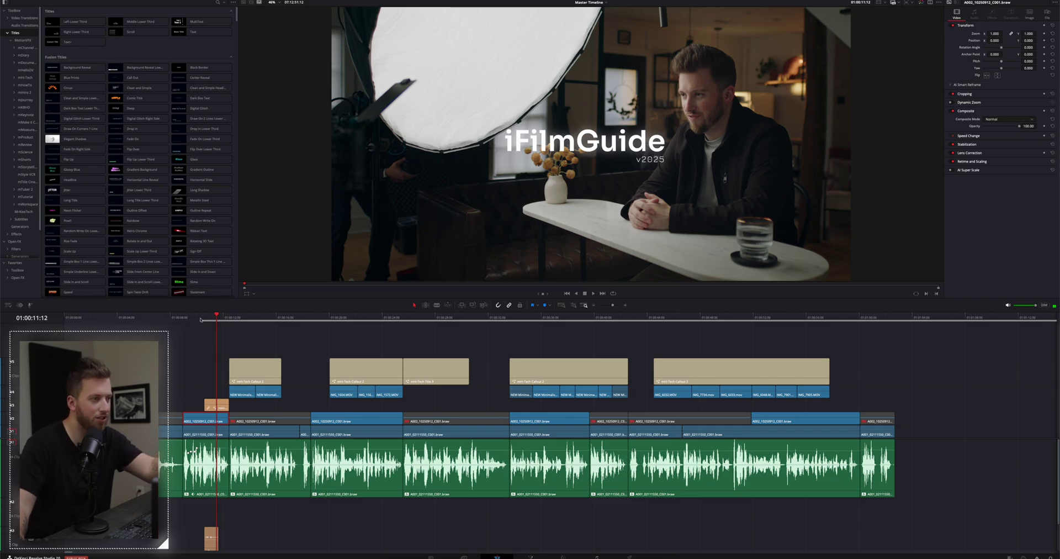
click(214, 407)
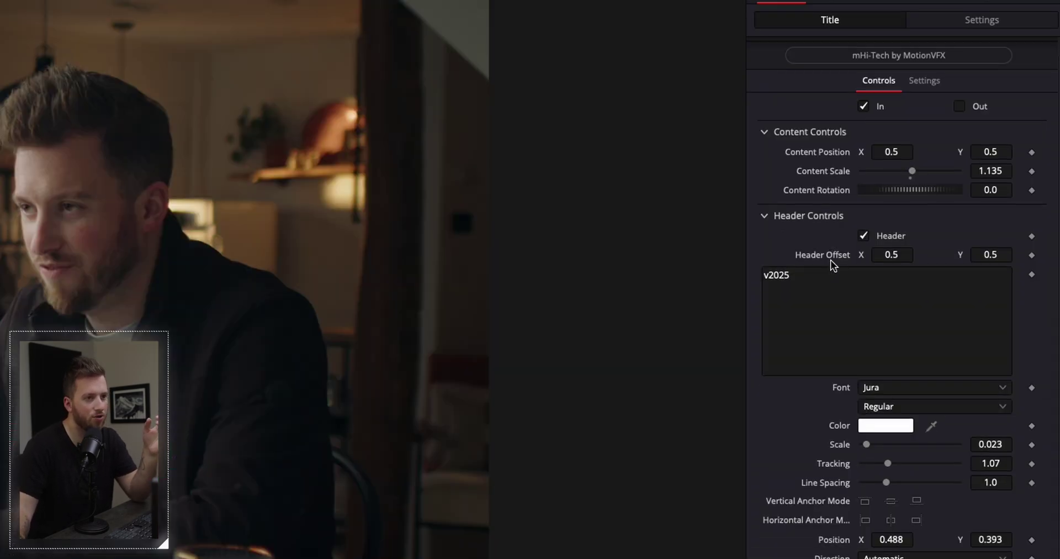
scroll(840, 321, up, 3)
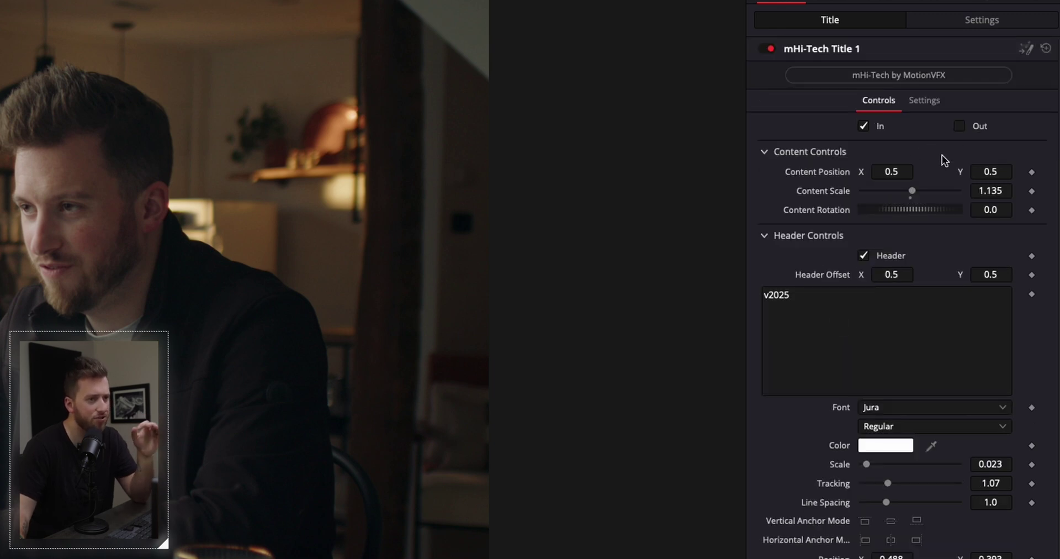
scroll(892, 208, down, 3)
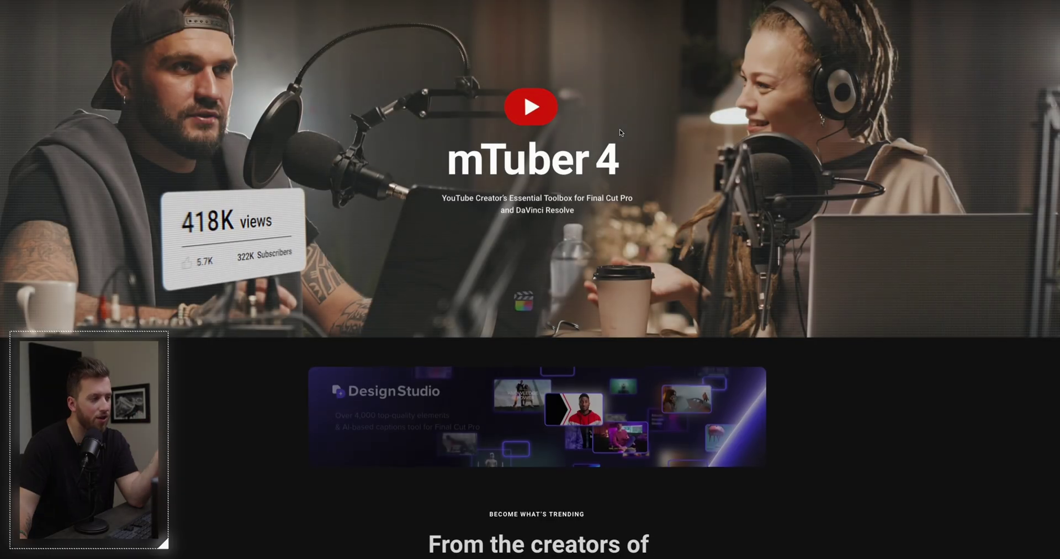
Scroll the mTuber 4 page down to the Social Media and Typography element previews
scroll(215, 320, down, 15)
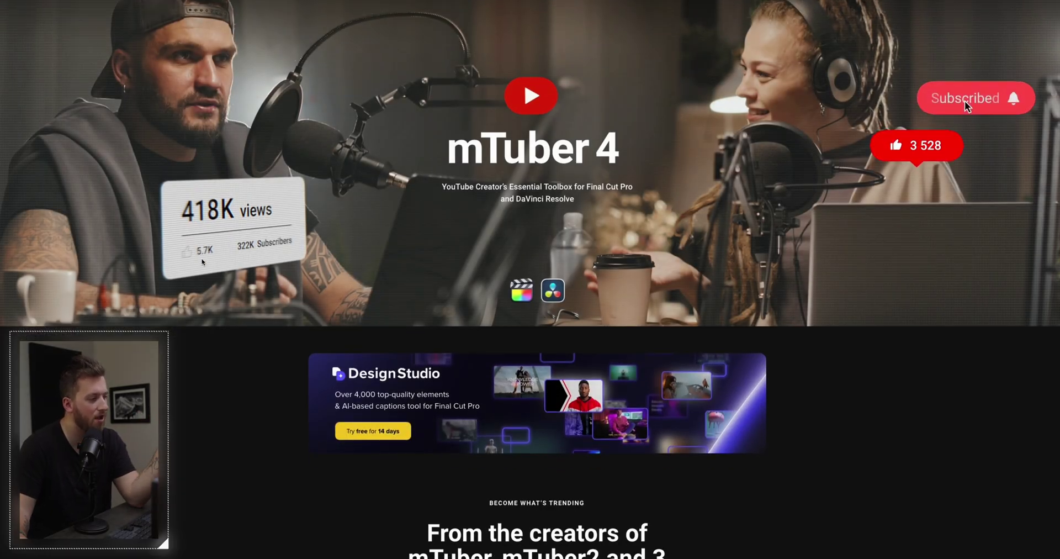
scroll(215, 319, down, 3)
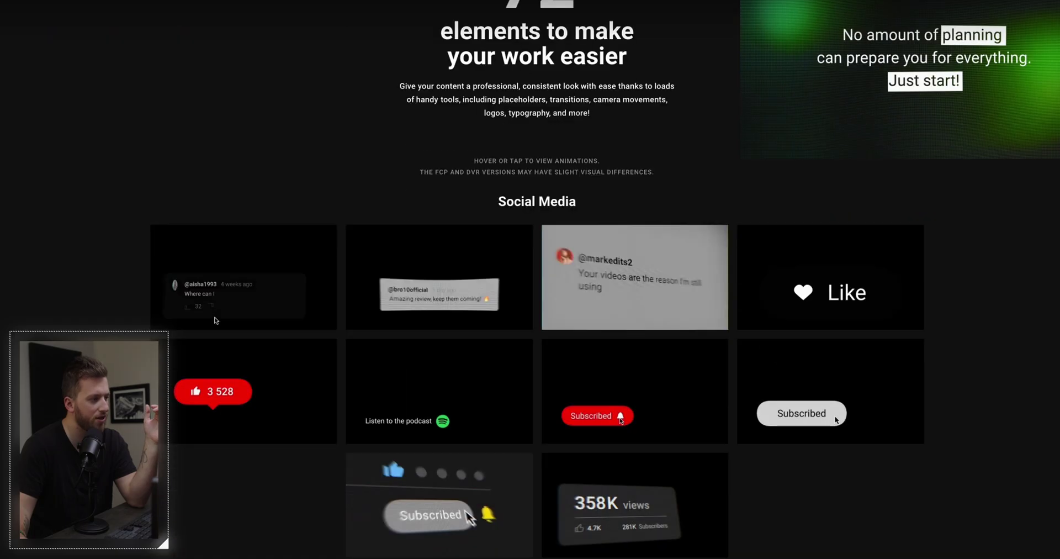
scroll(209, 282, down, 2)
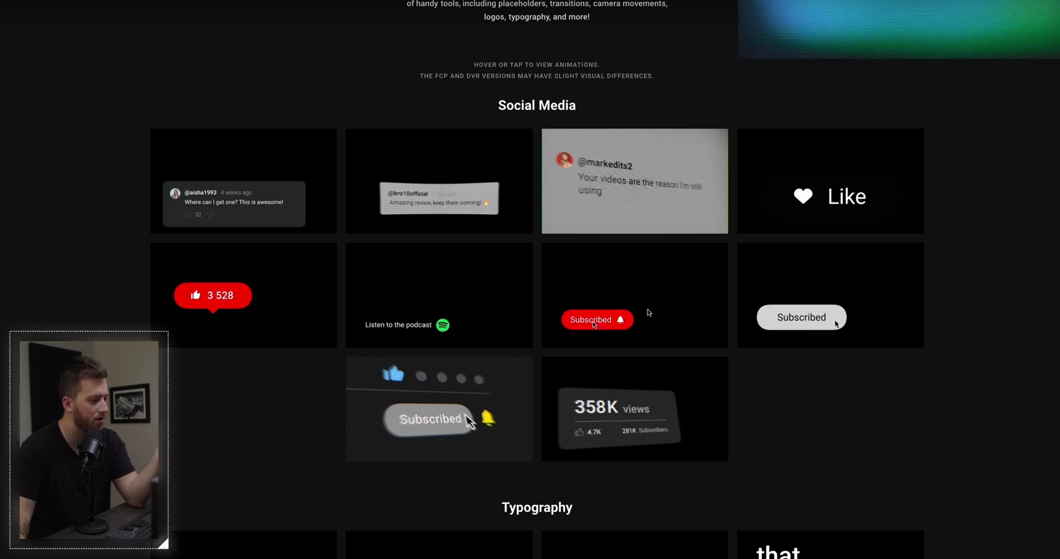
scroll(641, 287, down, 5)
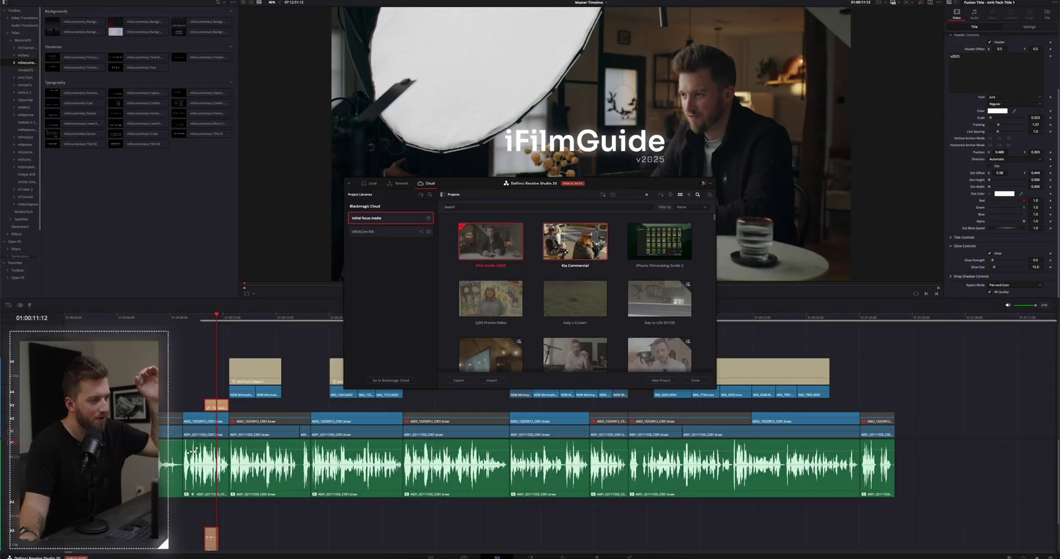
Open the Kia Commercial project and select the title and solid colour clips together
double_click(566, 251)
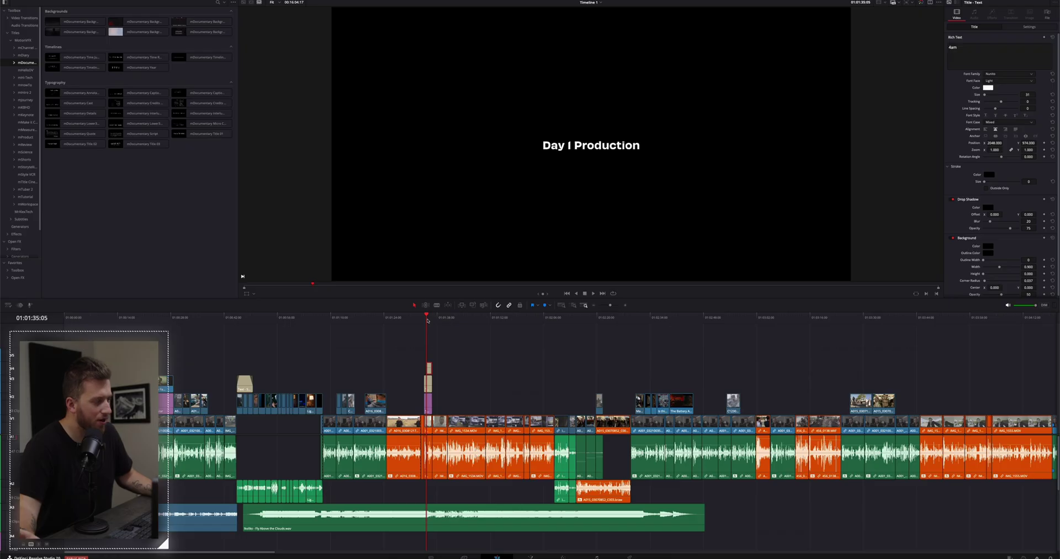
scroll(427, 320, up, 3)
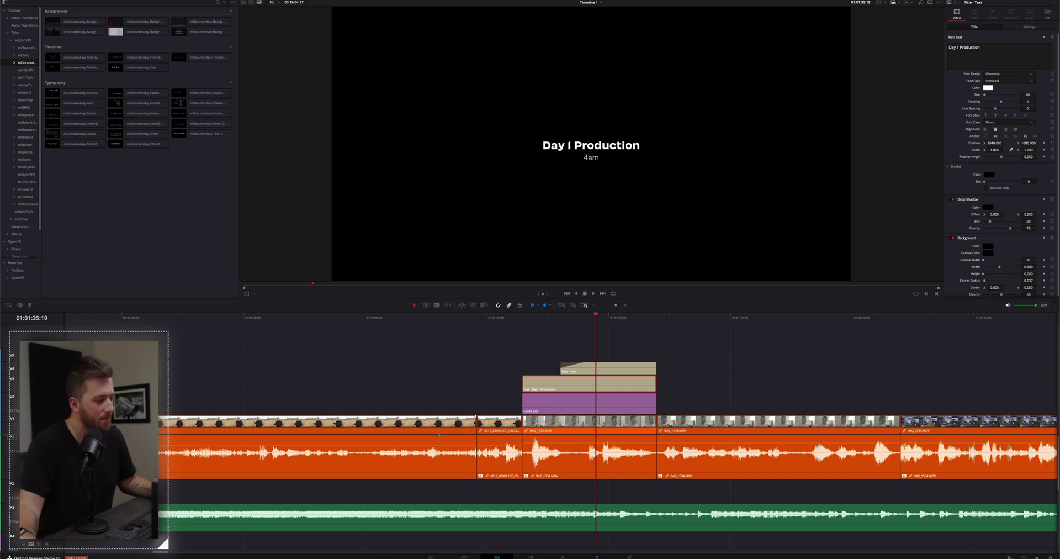
scroll(438, 434, up, 5)
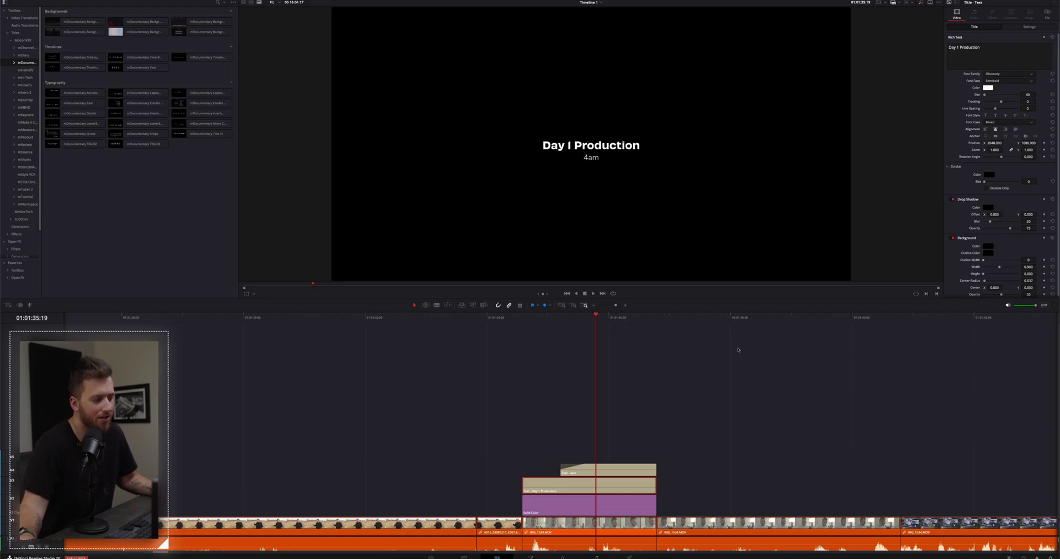
drag(447, 331, 762, 515)
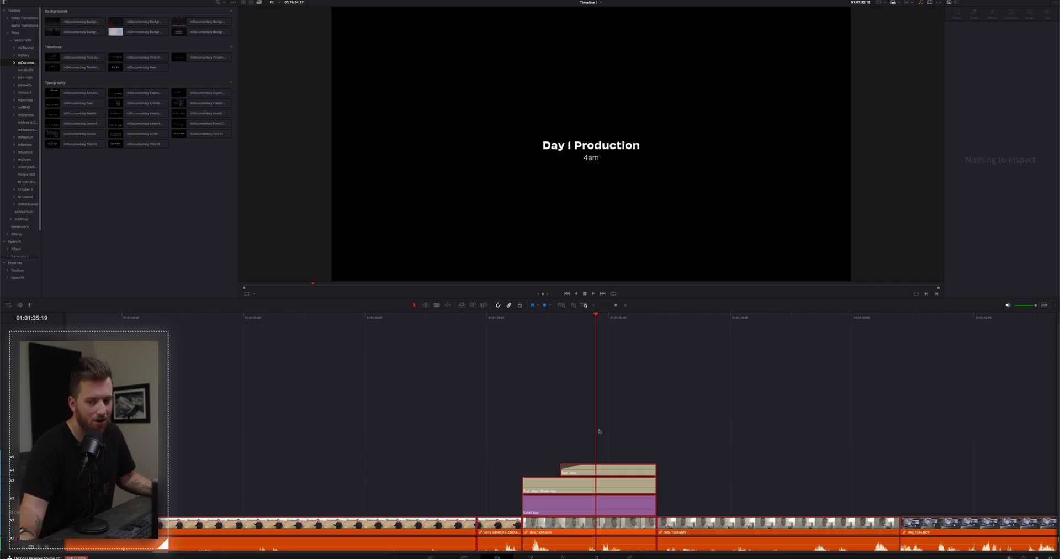
Park the playhead on the field clip at 01:01:29:22 and list the built-in Titles
scroll(488, 442, down, 5)
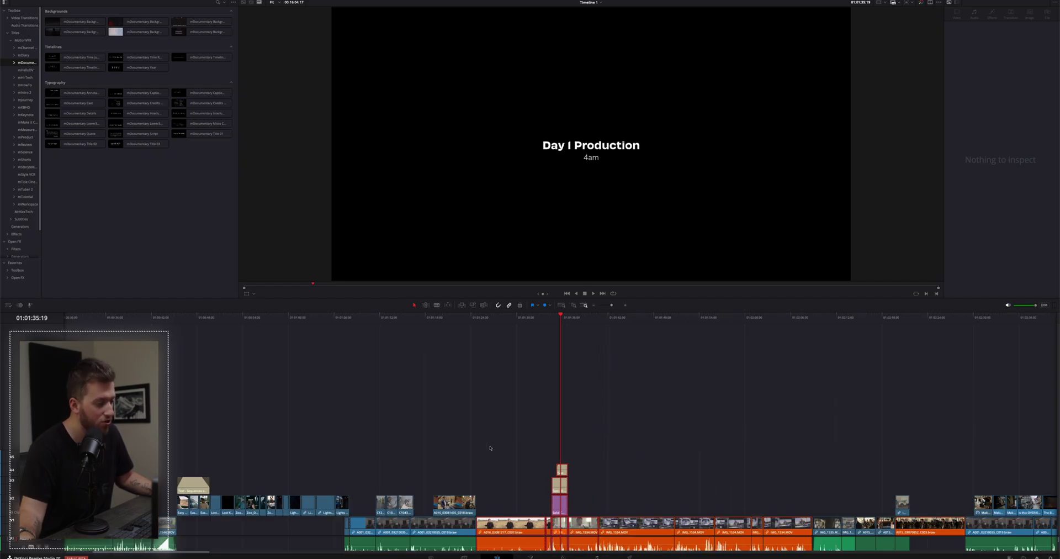
scroll(474, 375, up, 3)
click(428, 321)
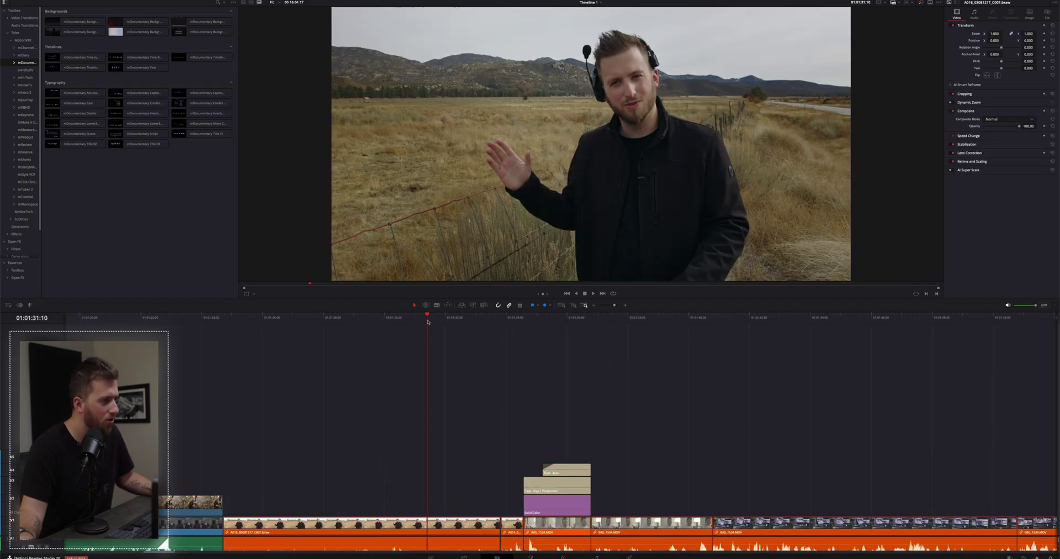
click(382, 318)
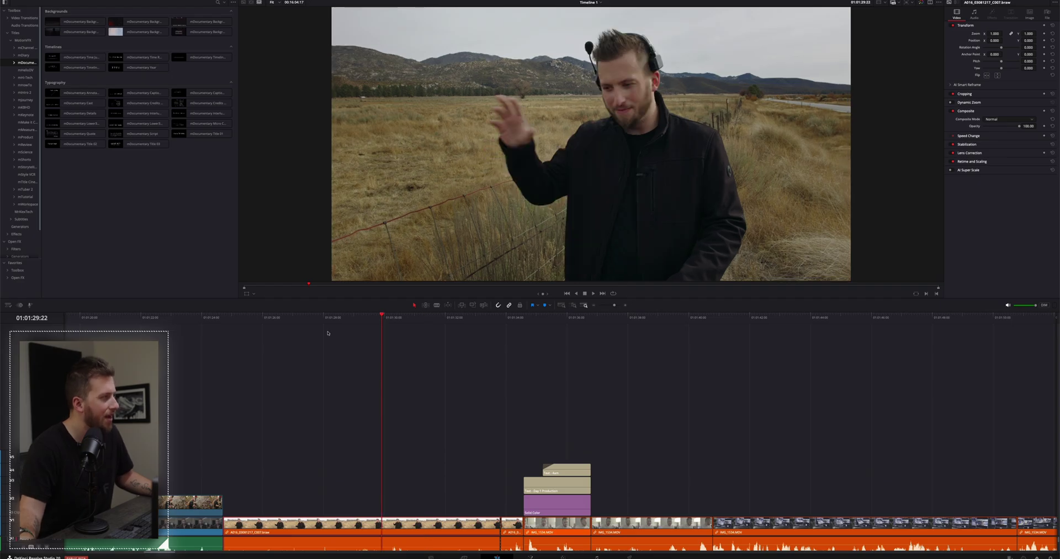
click(32, 34)
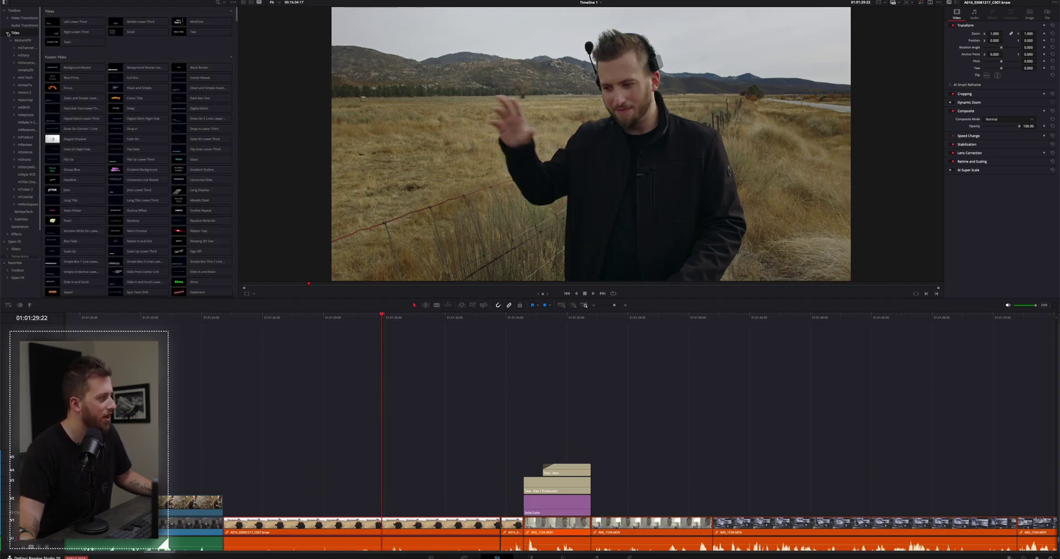
click(8, 34)
Place a MultiText title on the track above the field clip, slightly earlier
click(8, 33)
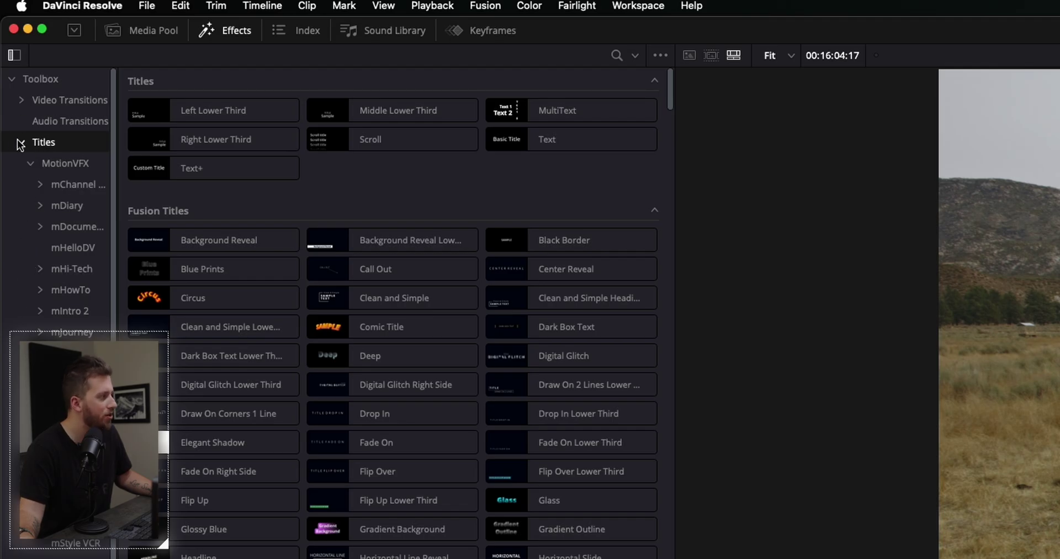
click(20, 143)
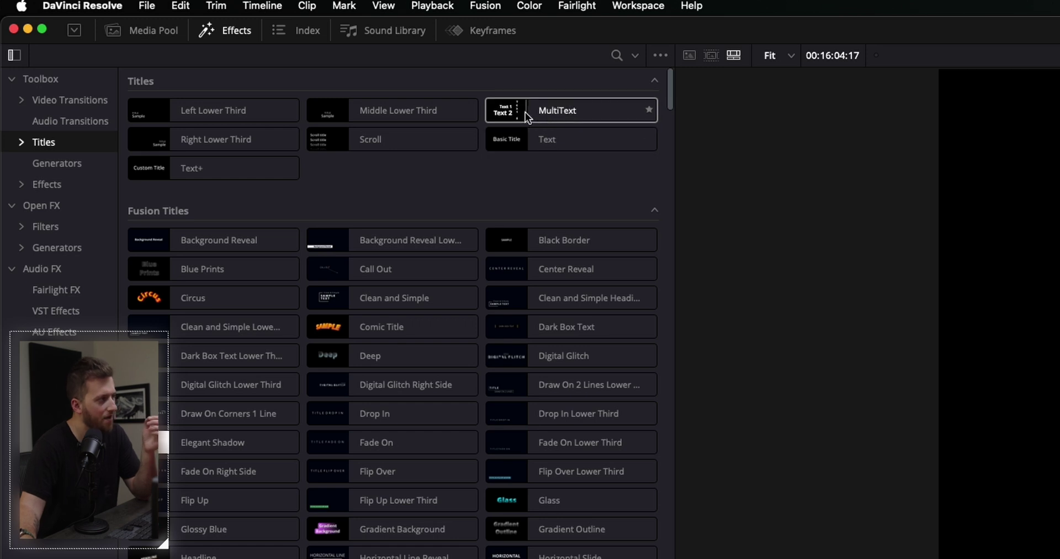
click(525, 112)
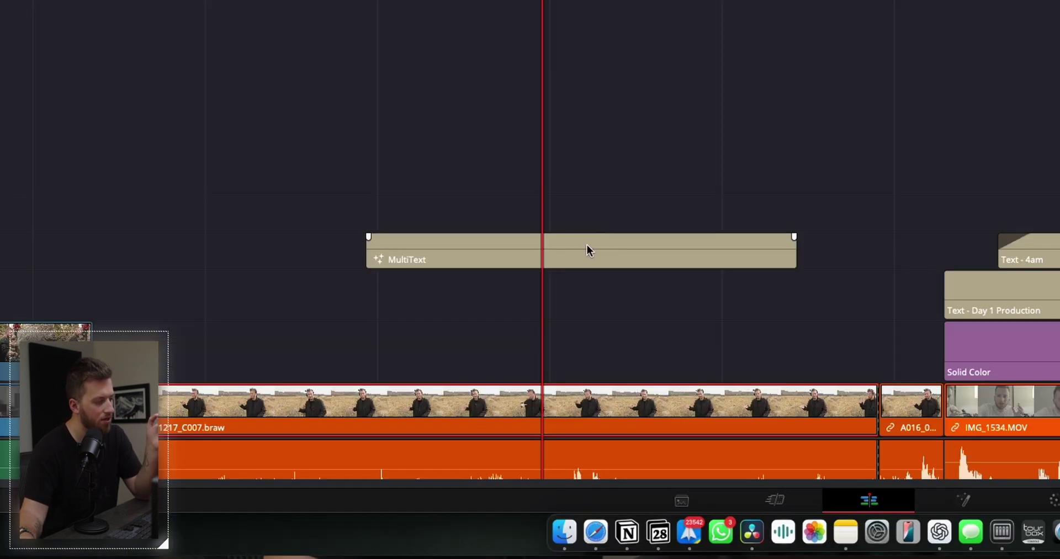
drag(587, 246, 555, 272)
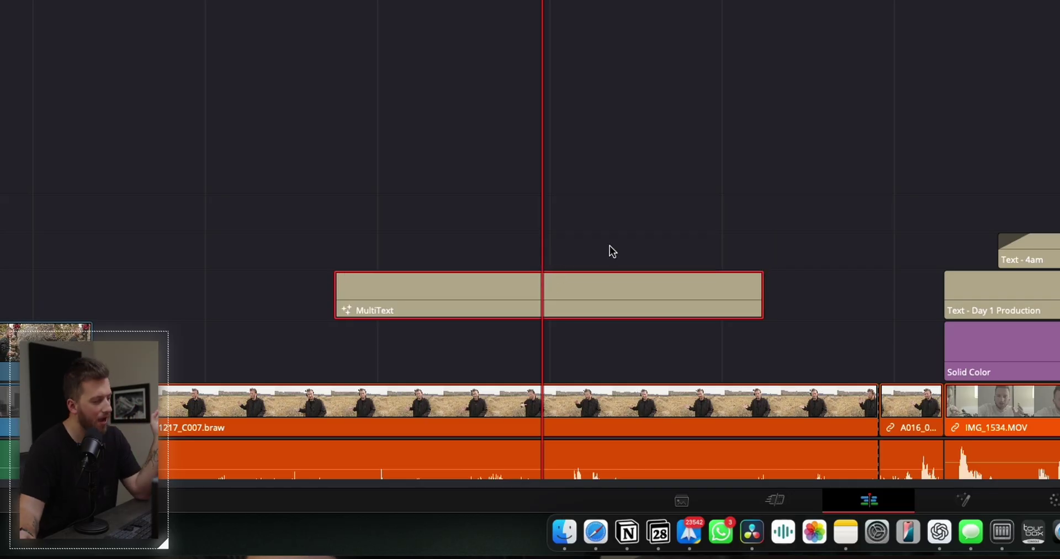
mouse_move(591, 304)
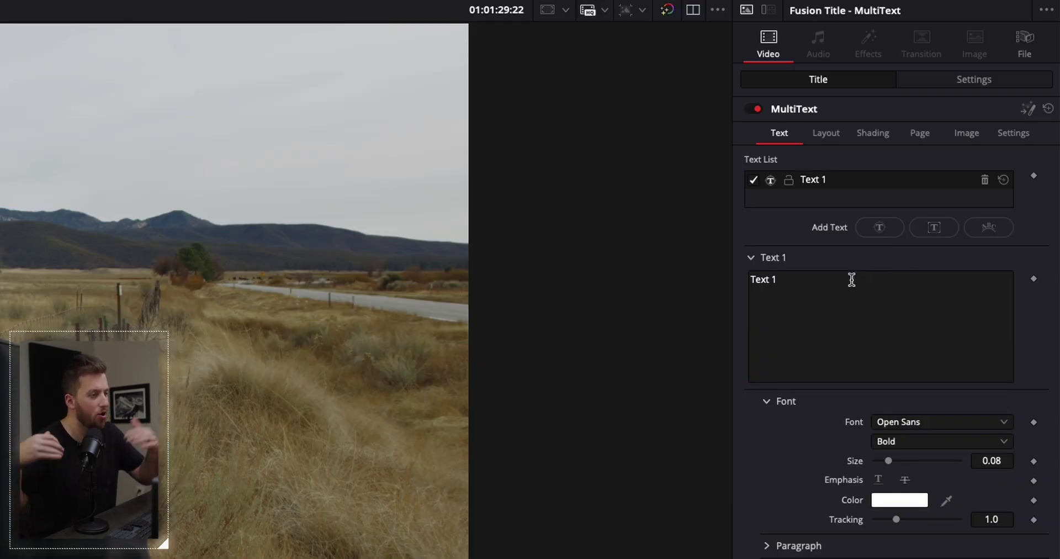
click(851, 280)
drag(850, 280, 747, 286)
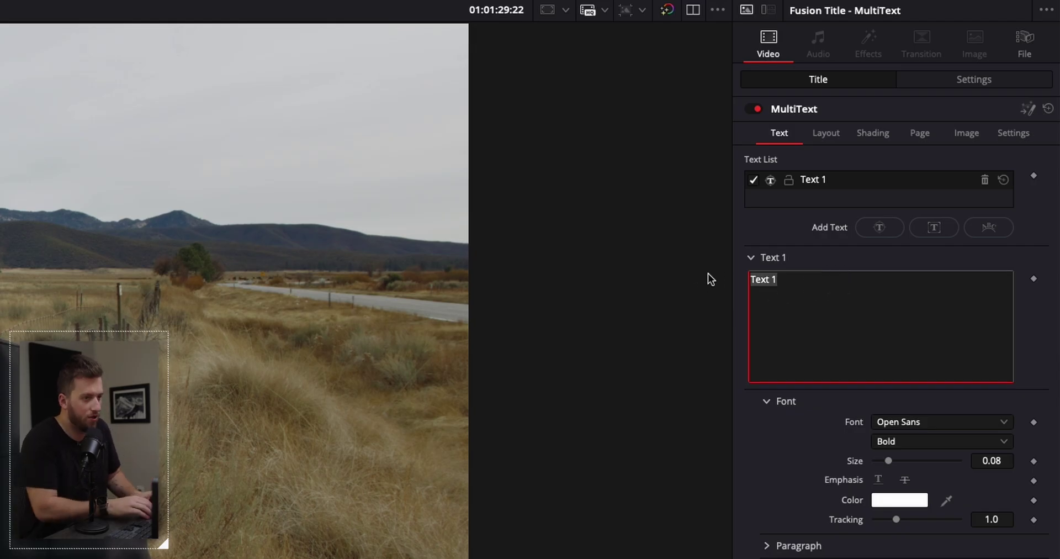
text(michael tobin)
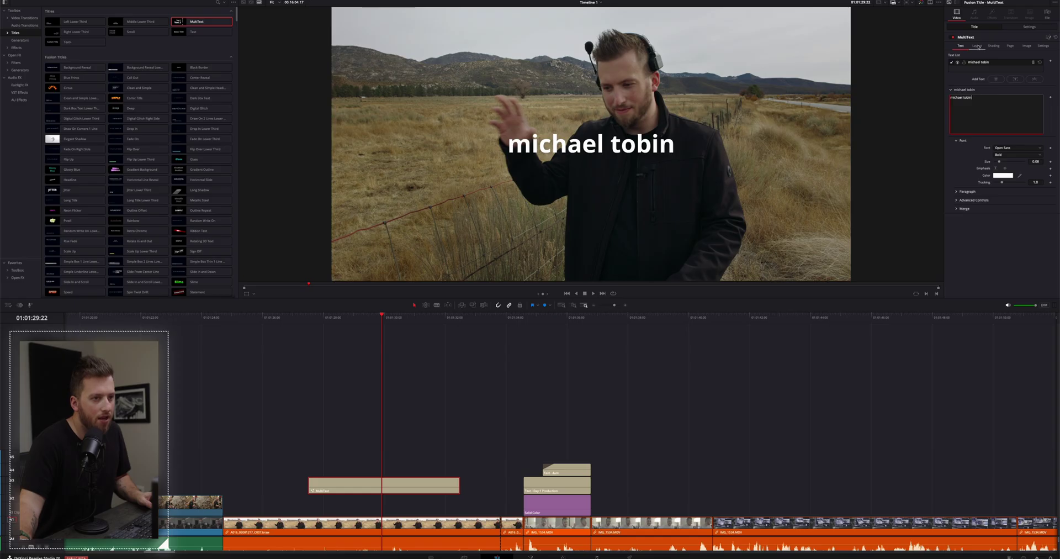
click(978, 45)
drag(1036, 113, 922, 114)
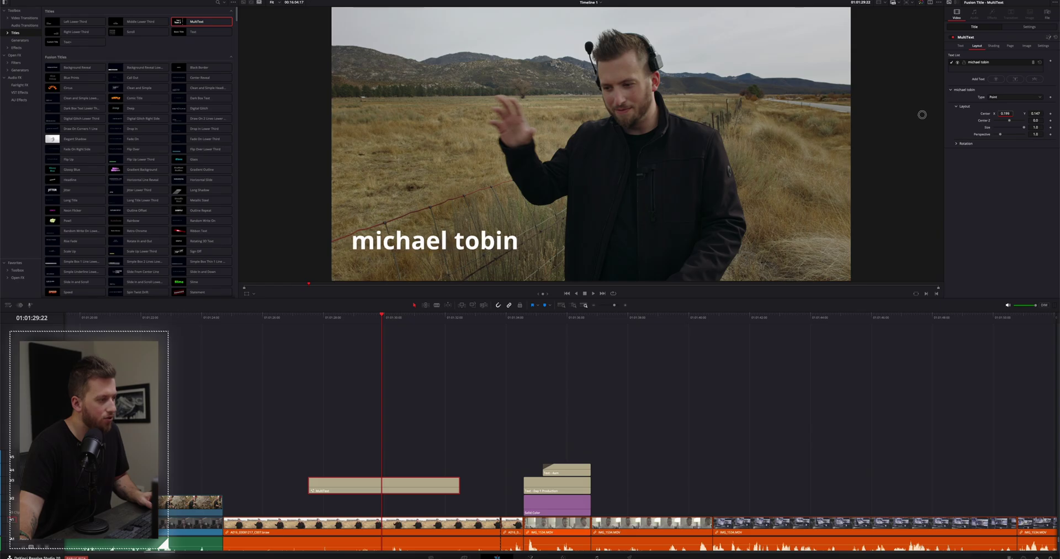
drag(1040, 114, 1035, 114)
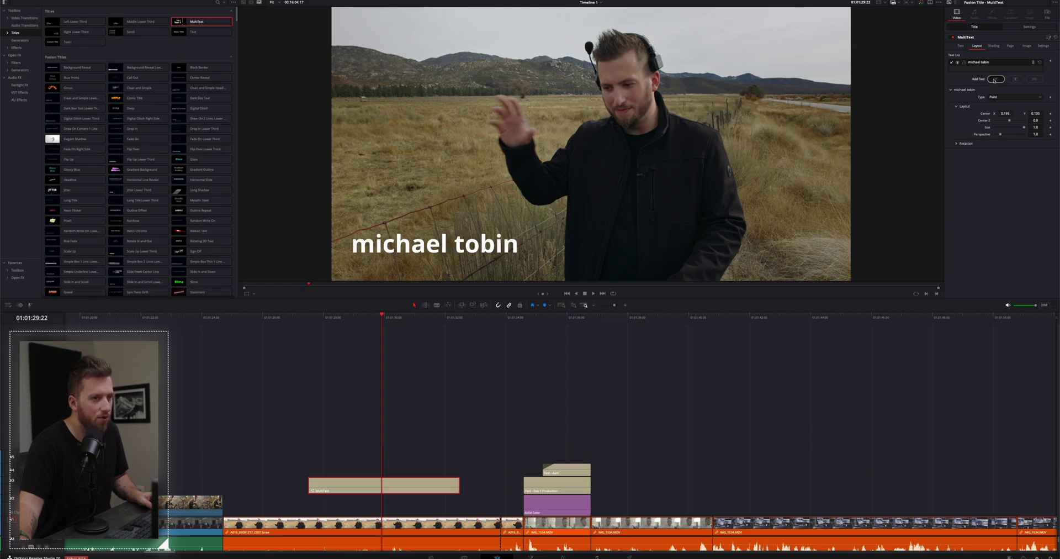
Add a second layer 'cinematographer' at size 0.0406, positioned just below the name
click(995, 79)
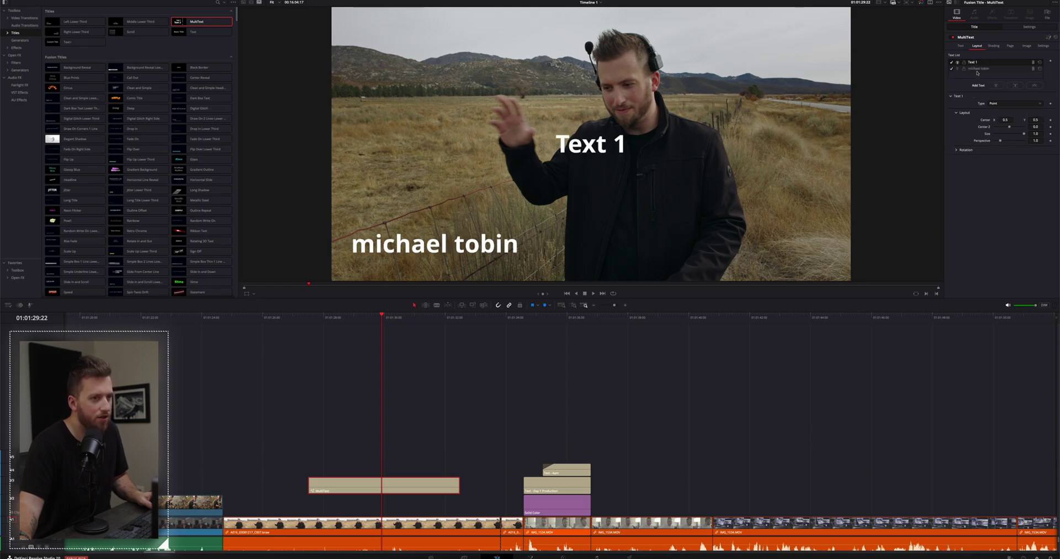
click(961, 46)
click(988, 110)
key(ctrl+a)
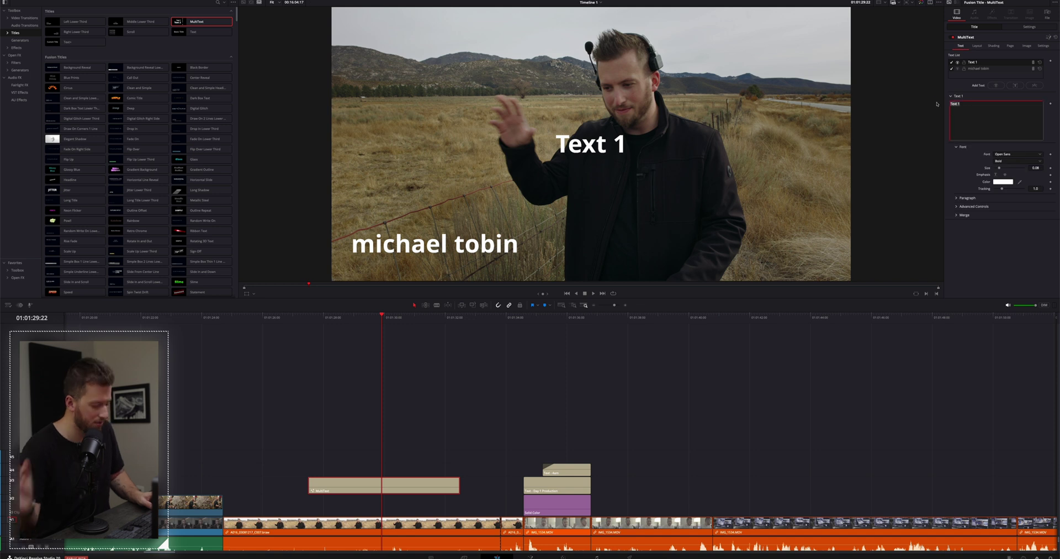
text(cinematographer)
drag(1038, 168, 1039, 170)
click(978, 47)
mouse_move(884, 110)
mouse_down()
mouse_move(850, 120)
mouse_move(921, 123)
mouse_move(876, 113)
mouse_up()
Add a third layer reading 'CHAPTER 1' and move it to the top of the frame
click(1003, 86)
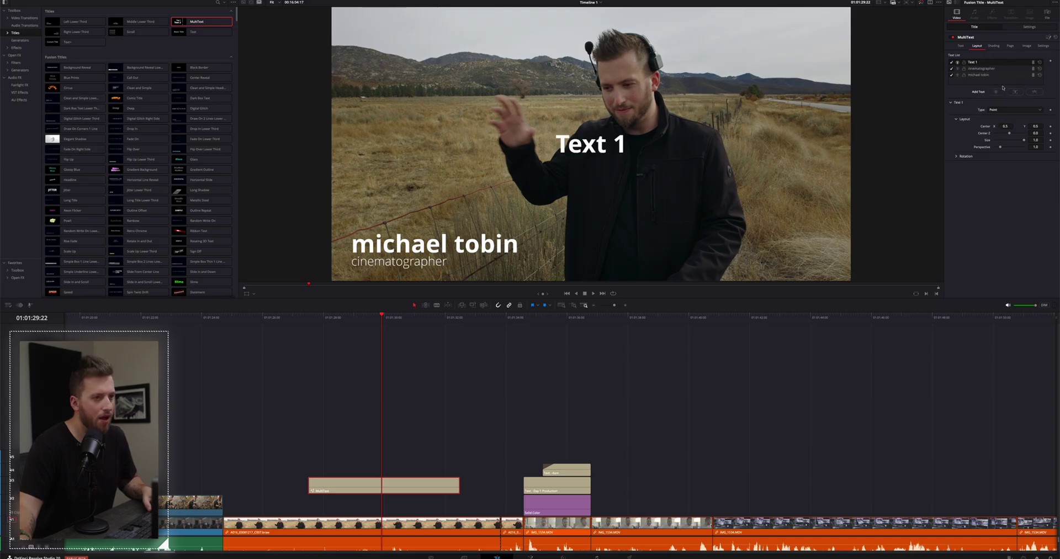
click(962, 46)
triple_click(967, 109)
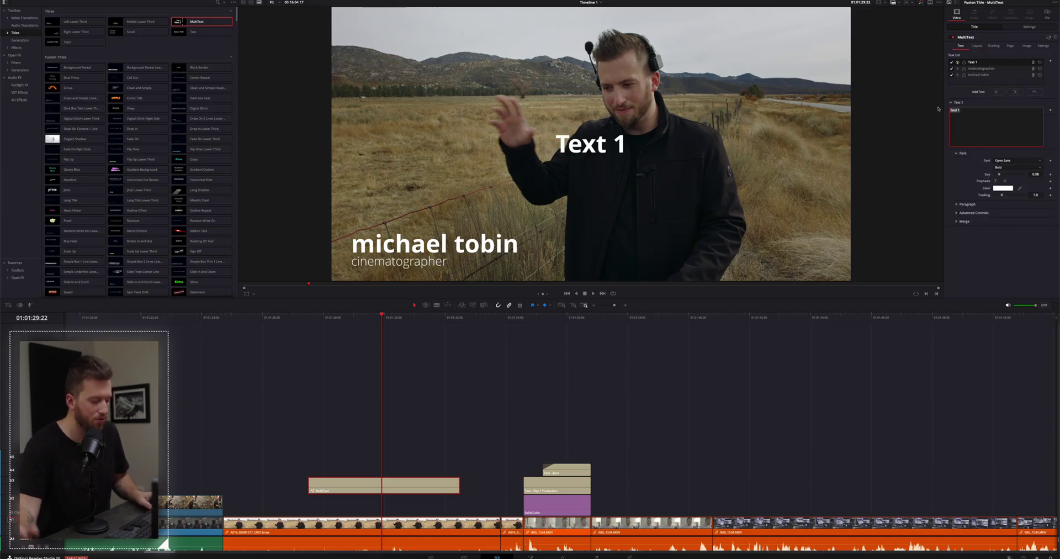
text(CHAPTER 1)
click(978, 47)
drag(548, 157, 548, 34)
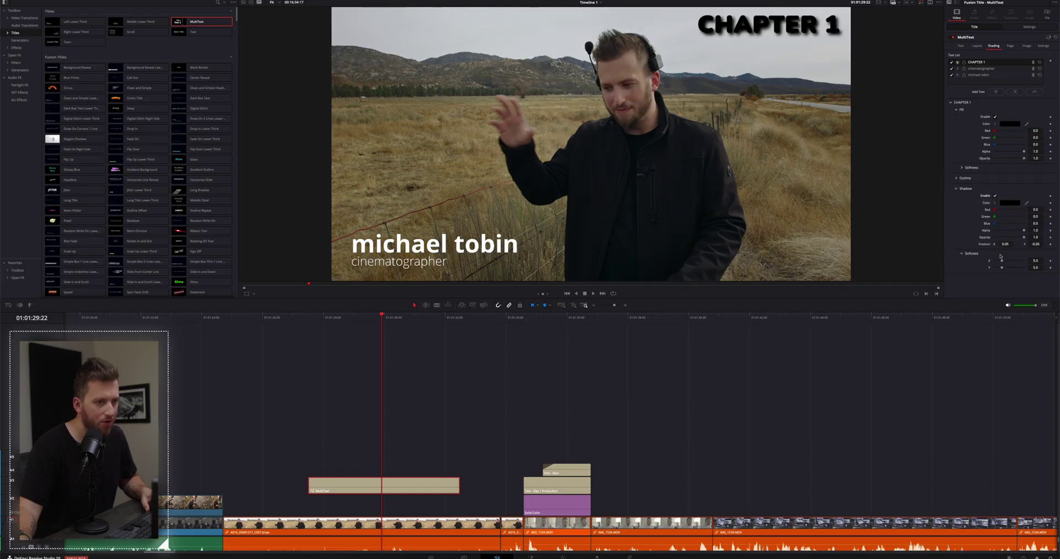
Move the MultiText clip up to track V4 above the field clip
click(977, 47)
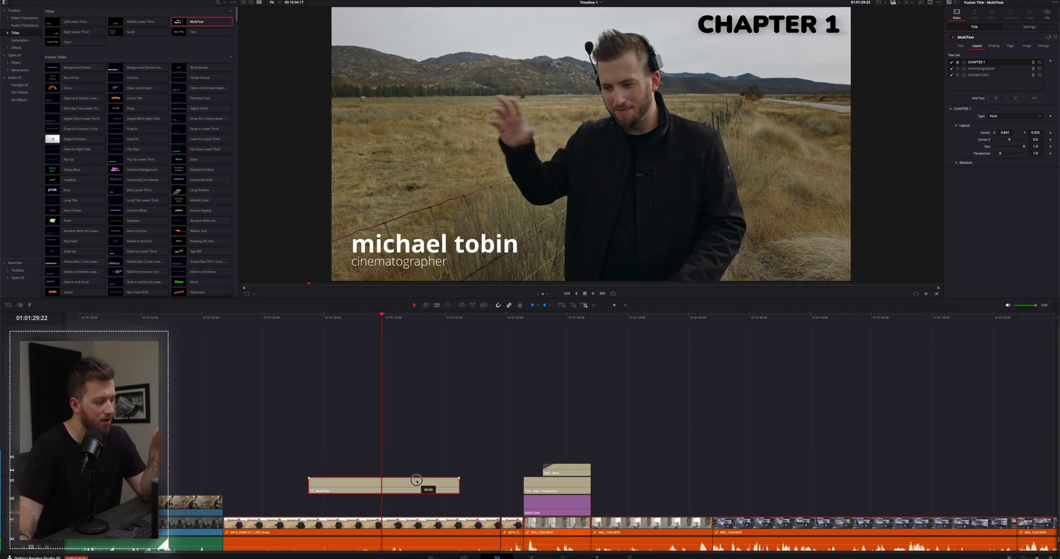
mouse_move(417, 489)
mouse_down()
mouse_move(412, 466)
mouse_move(413, 481)
mouse_move(435, 468)
mouse_move(421, 480)
mouse_move(418, 468)
mouse_move(419, 482)
mouse_up()
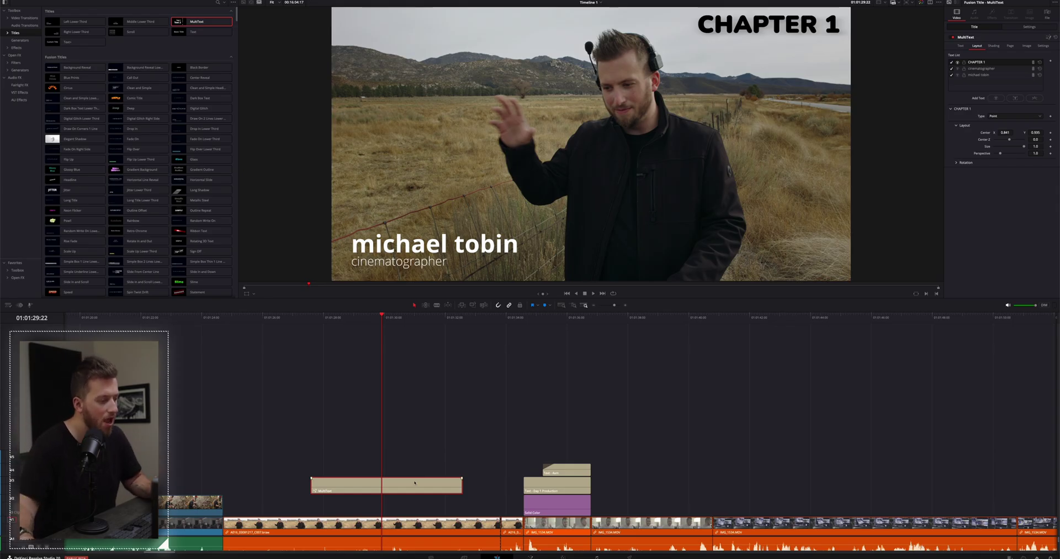
Duplicate the MultiText title to a higher track and toggle each text line off and on
drag(414, 482, 792, 469)
click(768, 319)
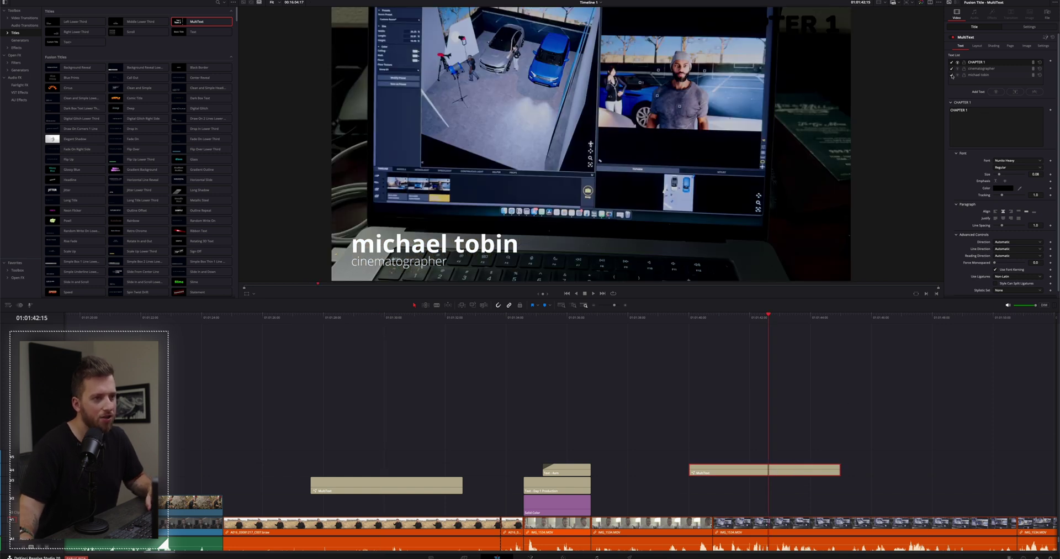
click(951, 75)
click(952, 69)
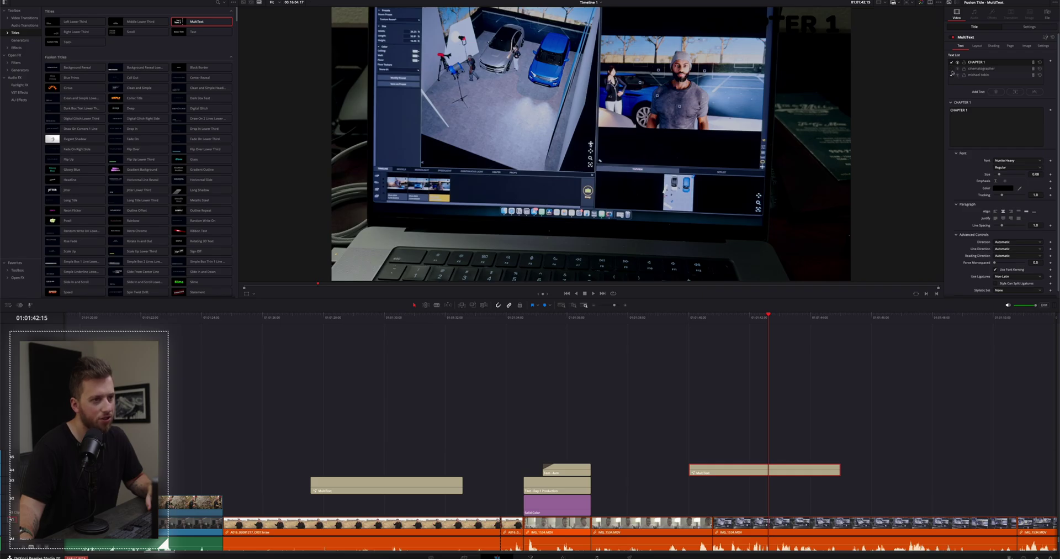
click(952, 75)
click(952, 68)
click(952, 69)
click(951, 63)
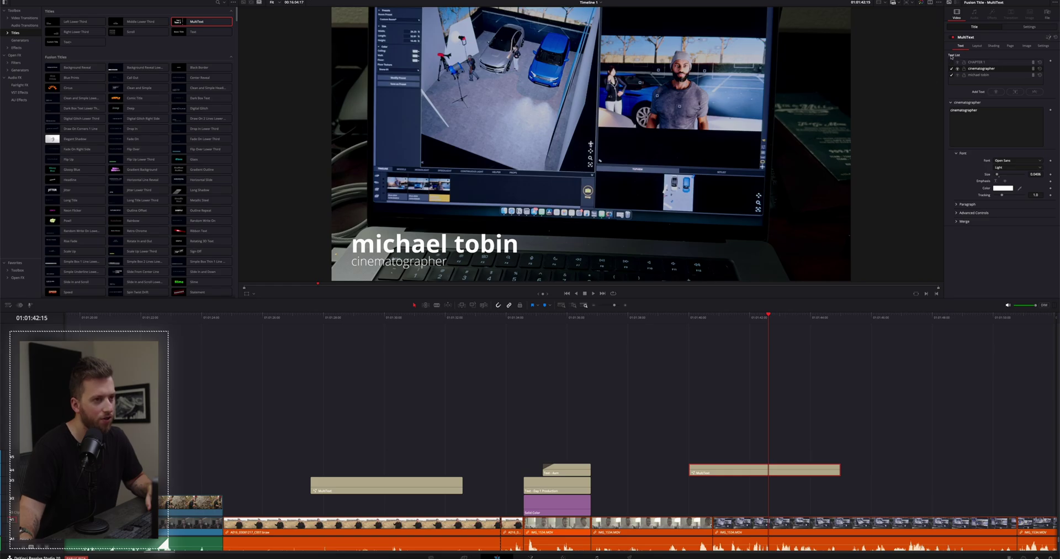
click(951, 62)
Delete the copied MultiText title and reselect the original
click(699, 316)
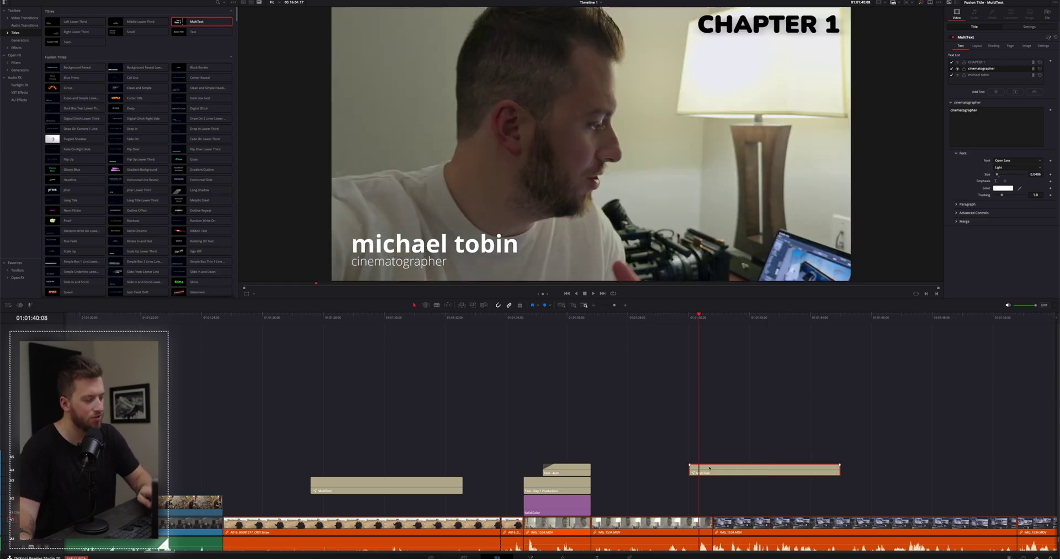
key(Delete)
click(384, 315)
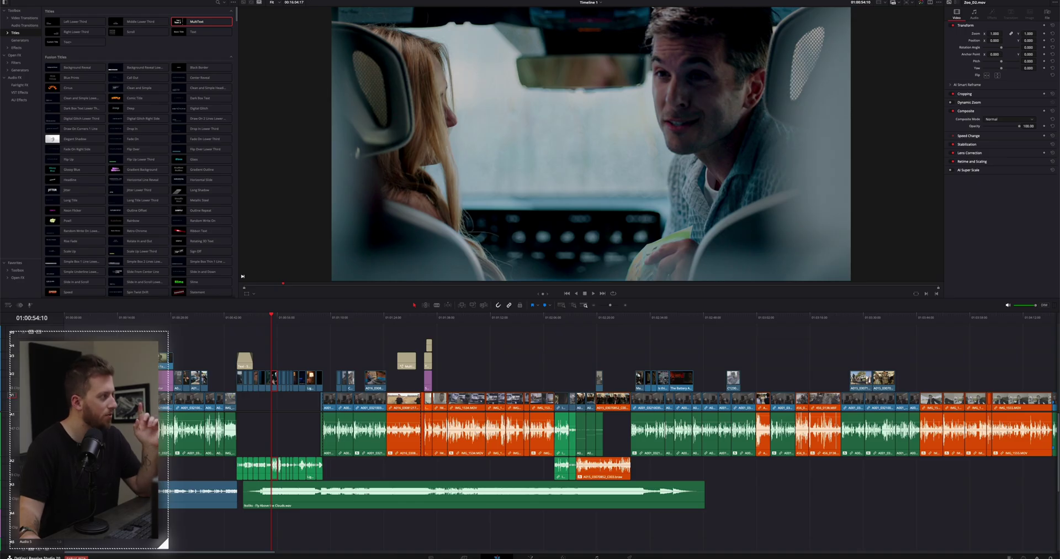
Launch Timeline > AI Tools > Audio Assistant with YouTube as the delivery standard
click(95, 0)
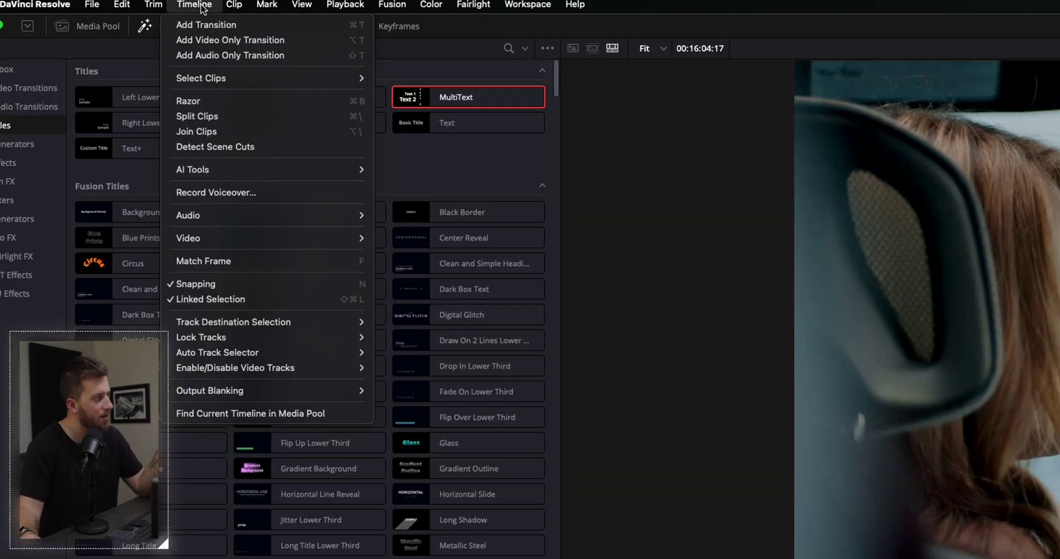
mouse_move(266, 175)
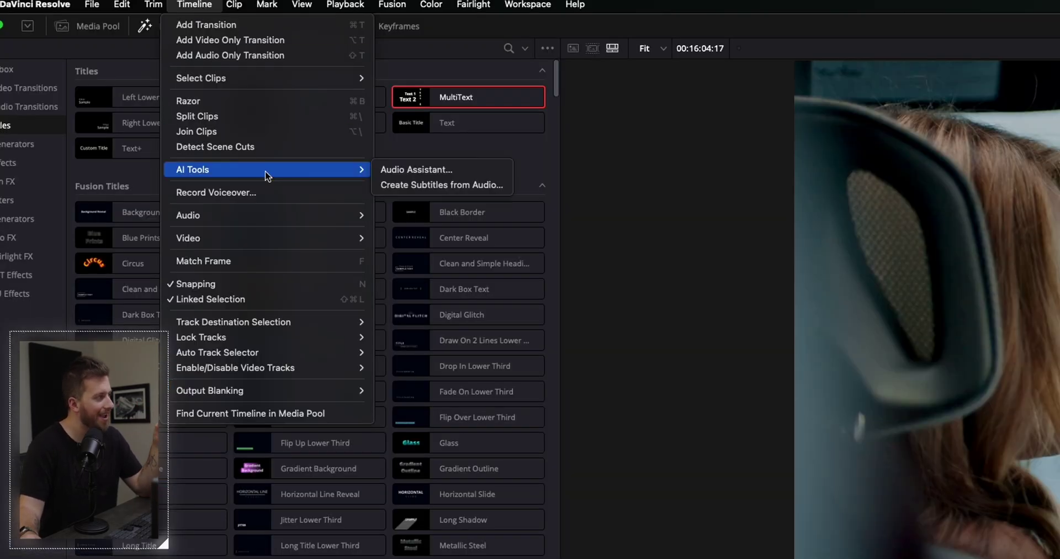
click(448, 170)
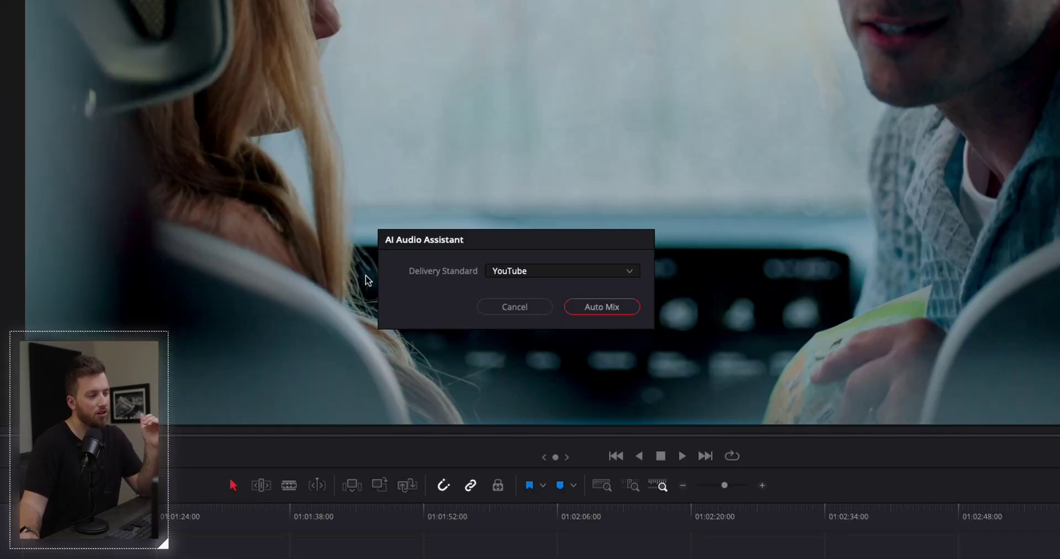
click(540, 269)
scroll(563, 310, down, 1)
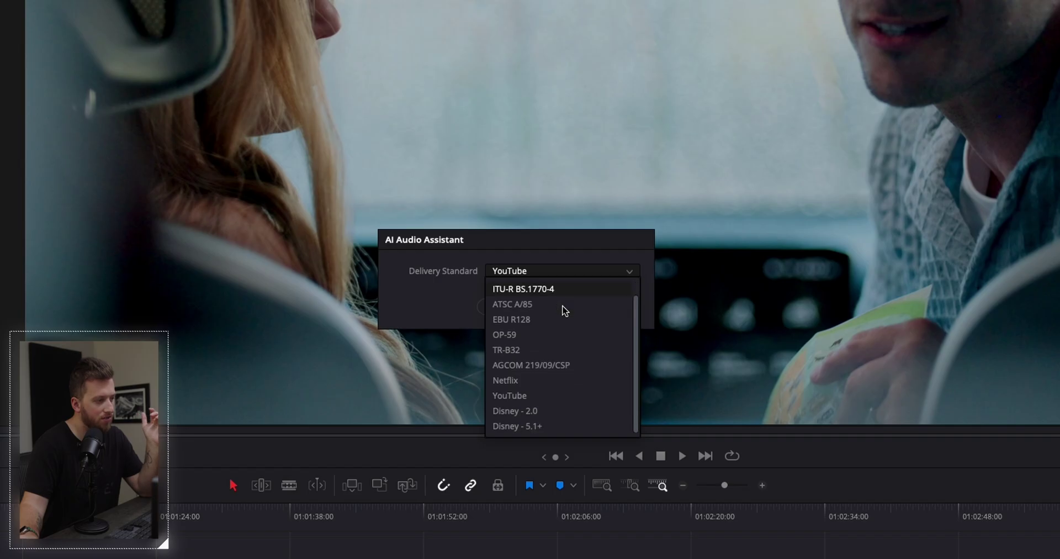
click(535, 394)
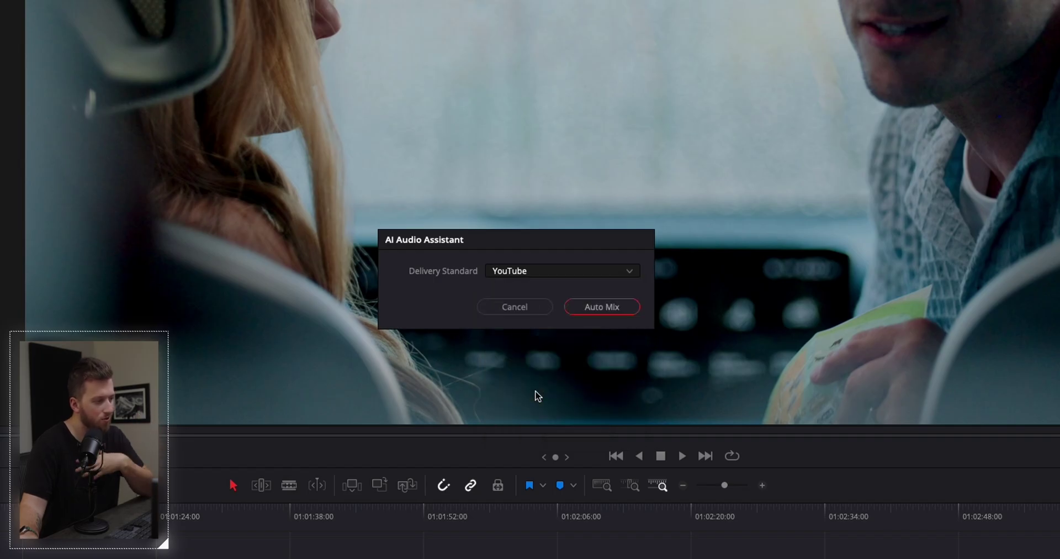
Run Auto Mix on the timeline audio, then return the playhead to the phone clip
click(601, 307)
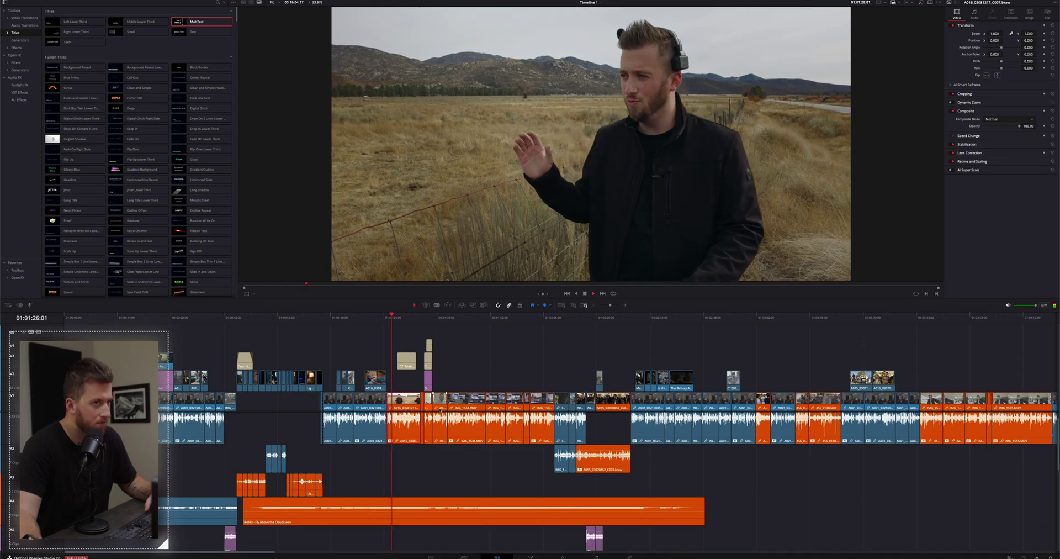
click(261, 317)
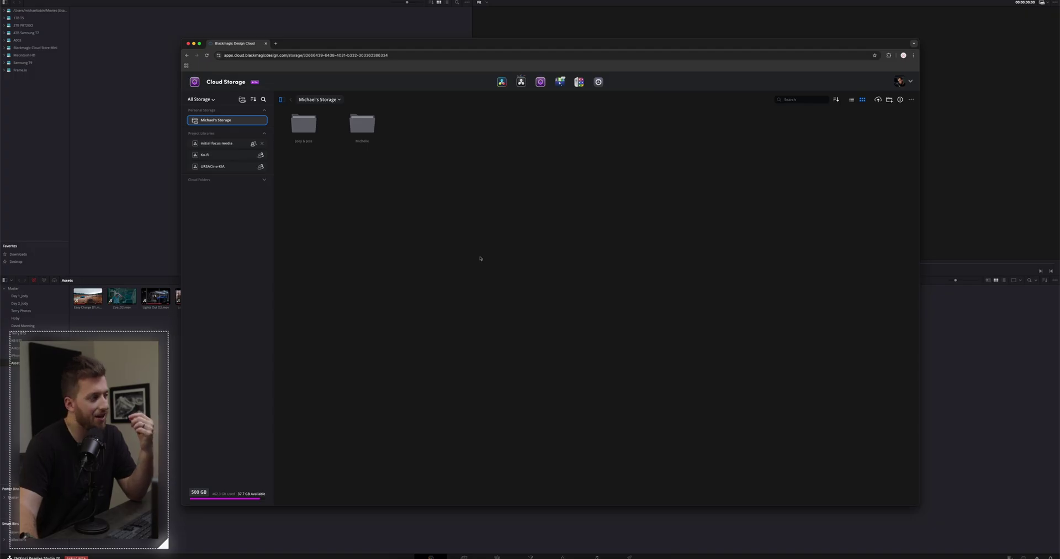
Add a new cloud folder for the B-roll clips, enter its name, and save it
click(242, 100)
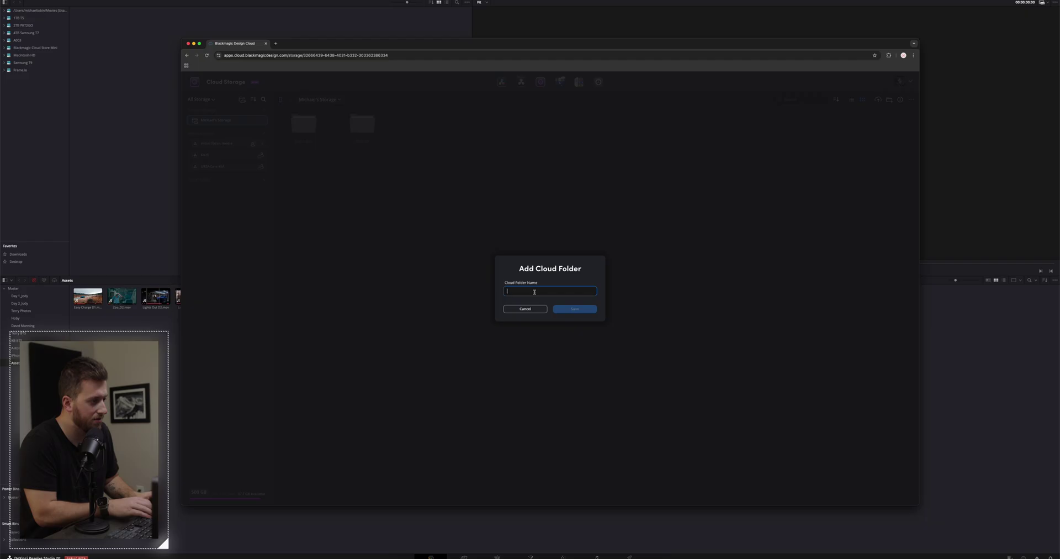
text(Michael B Roll Clips)
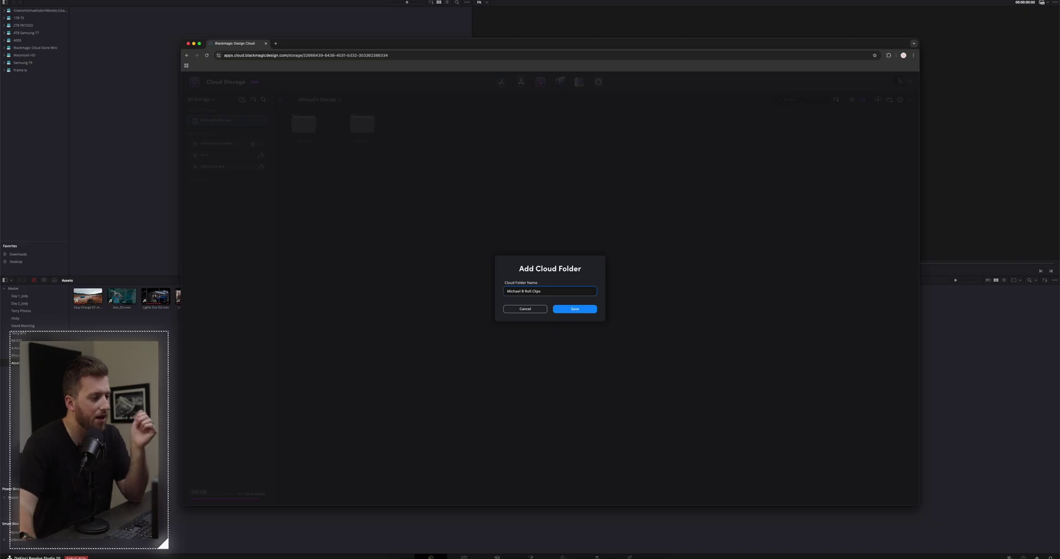
click(569, 311)
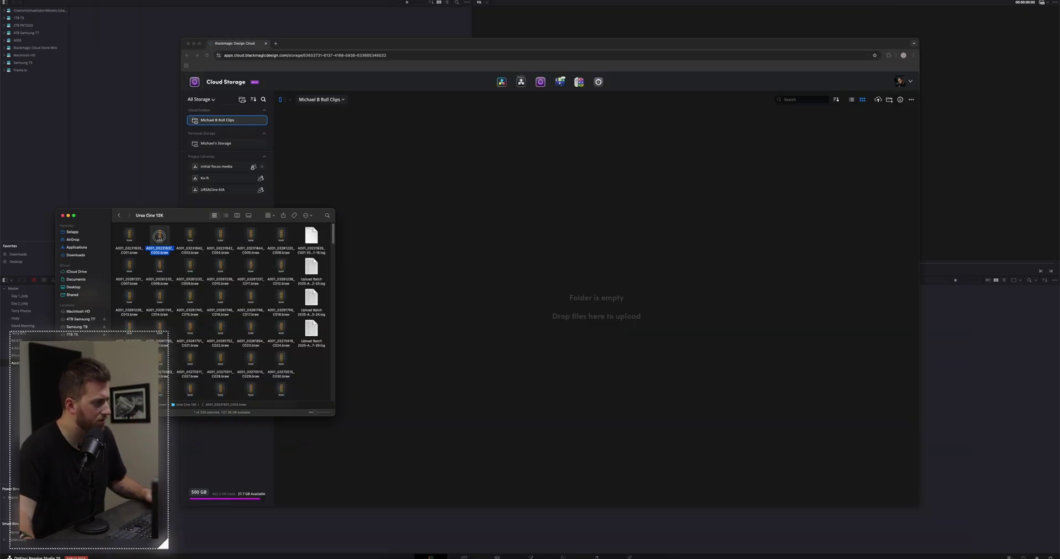
Preview A001_03231837_C002.braw, upload it into the new cloud folder, then minimize the browser
click(160, 236)
key(space)
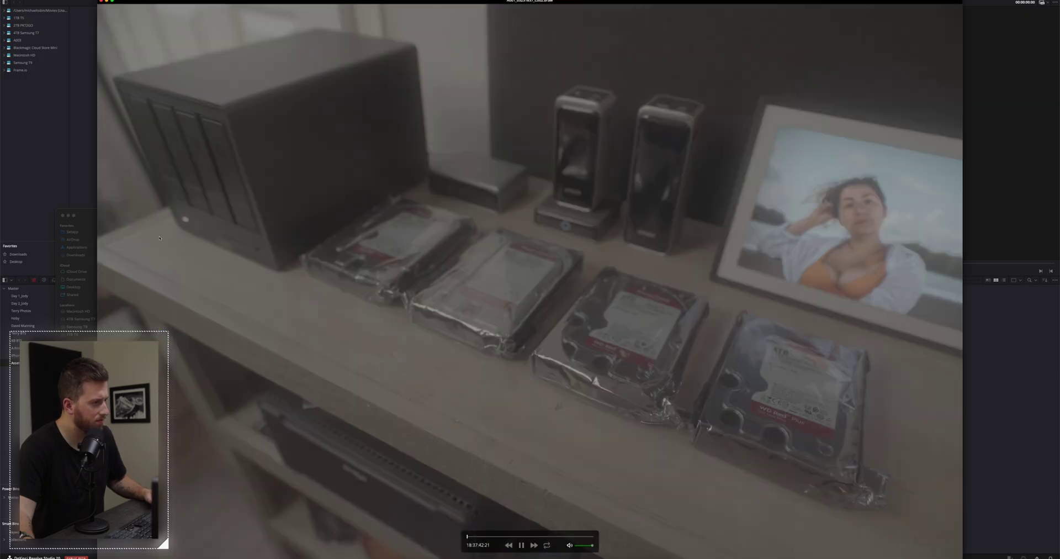
key(space)
drag(160, 236, 521, 382)
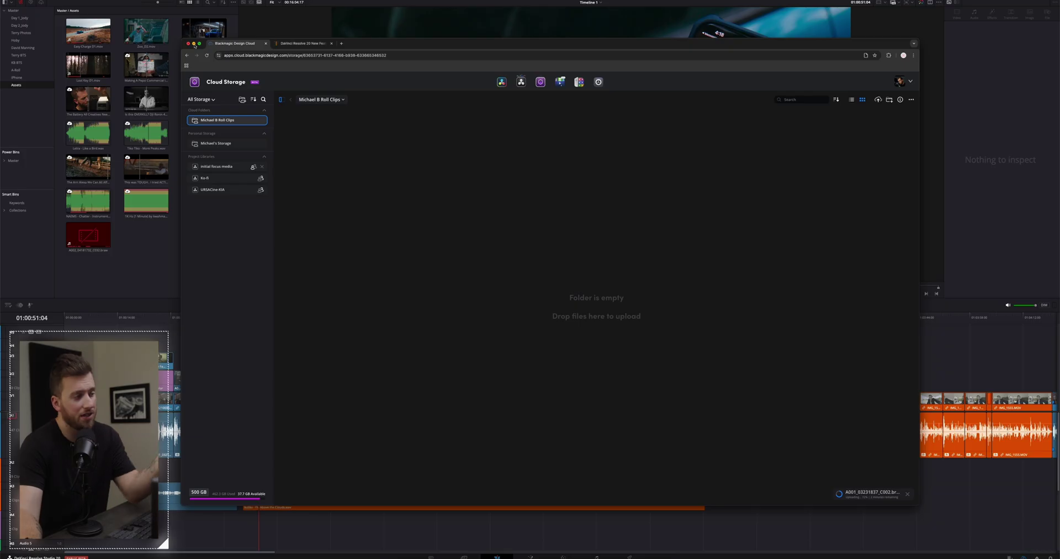
click(193, 43)
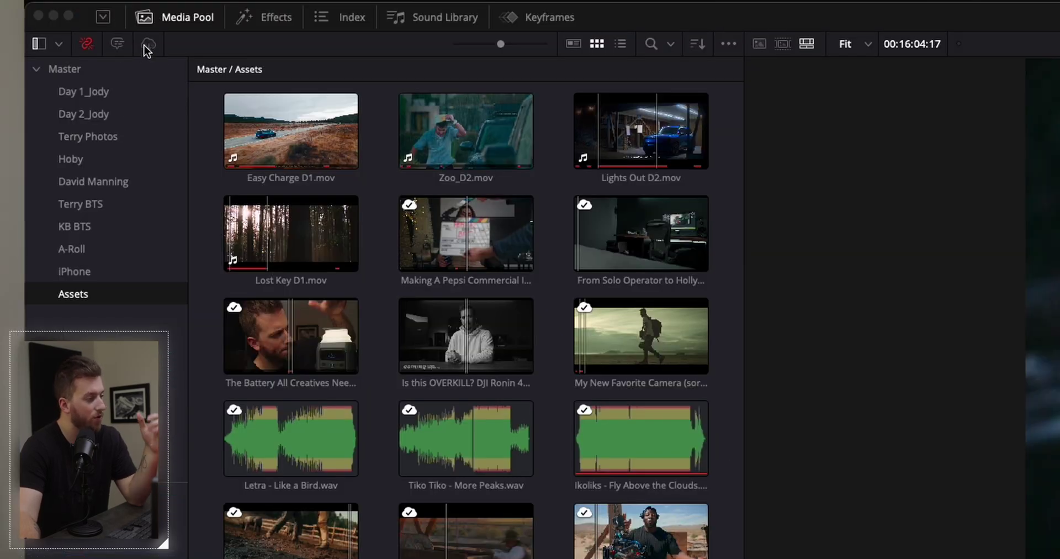
Link the B-roll cloud folder, syncing proxies only to /Volumes/Samsung T9, and start the download
click(147, 45)
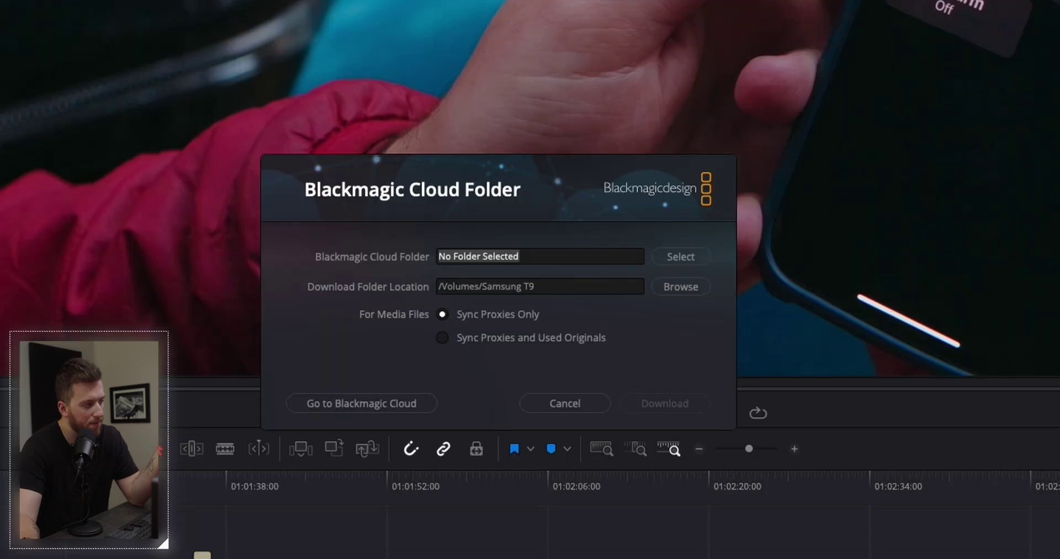
click(681, 257)
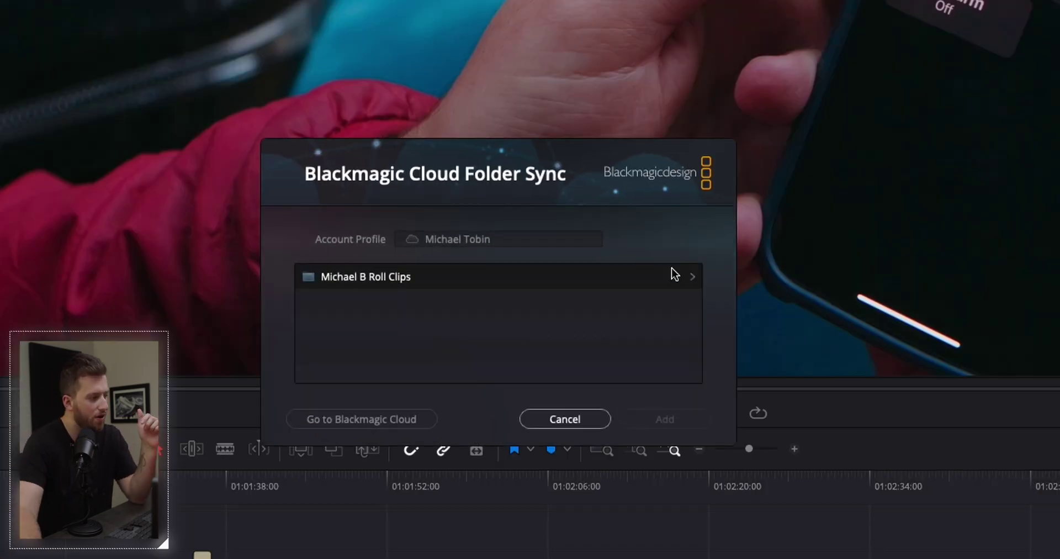
click(429, 273)
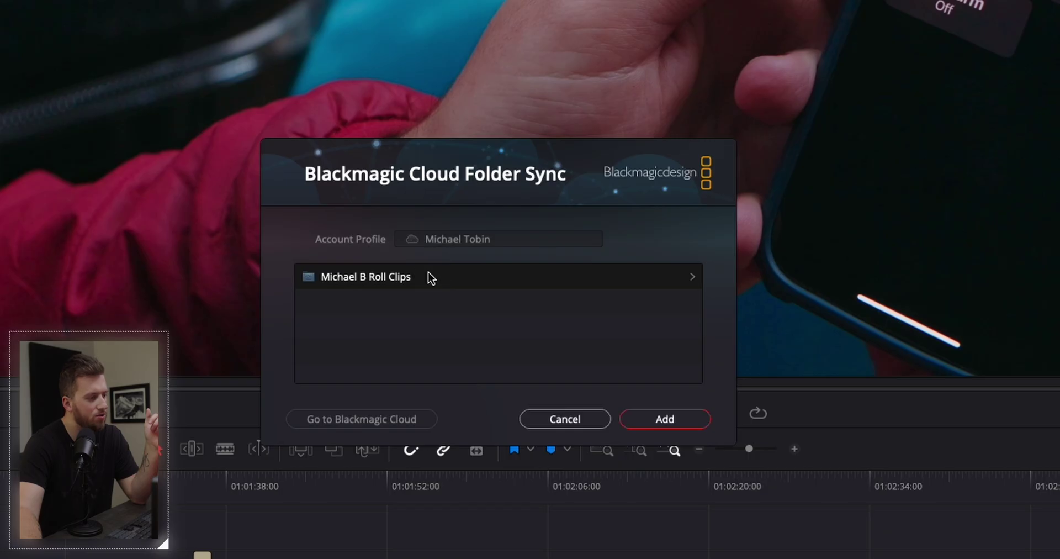
click(647, 416)
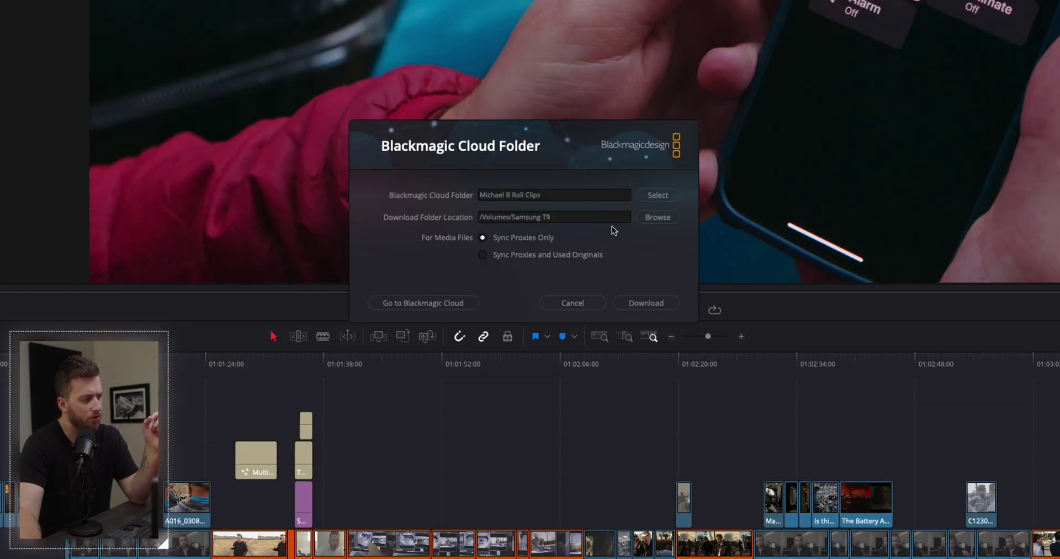
click(664, 217)
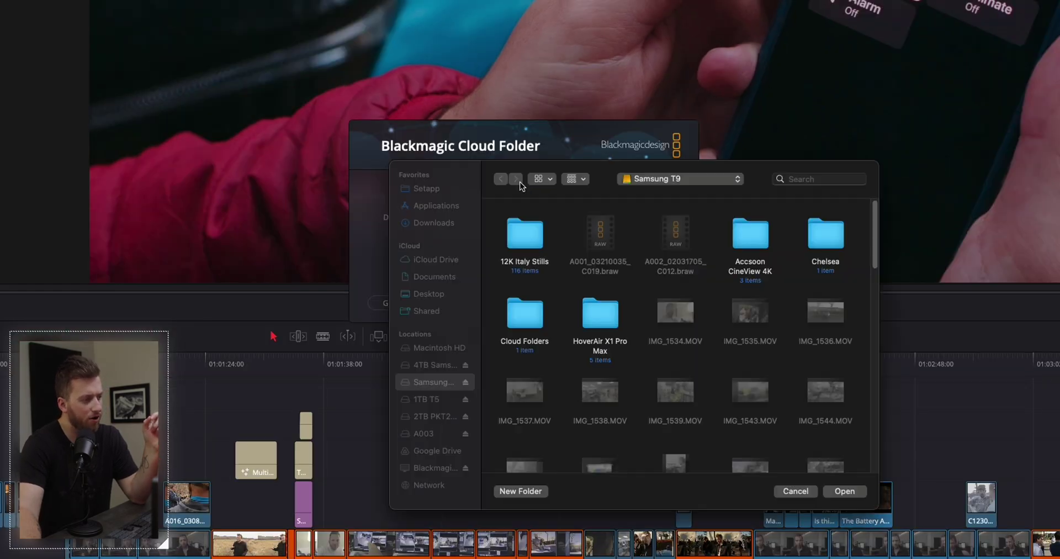
click(810, 491)
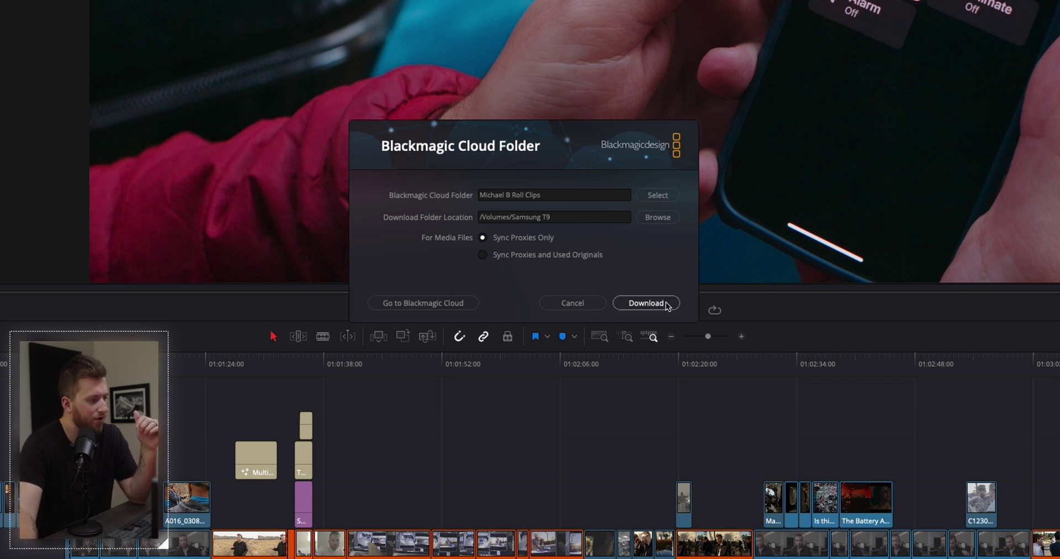
click(646, 303)
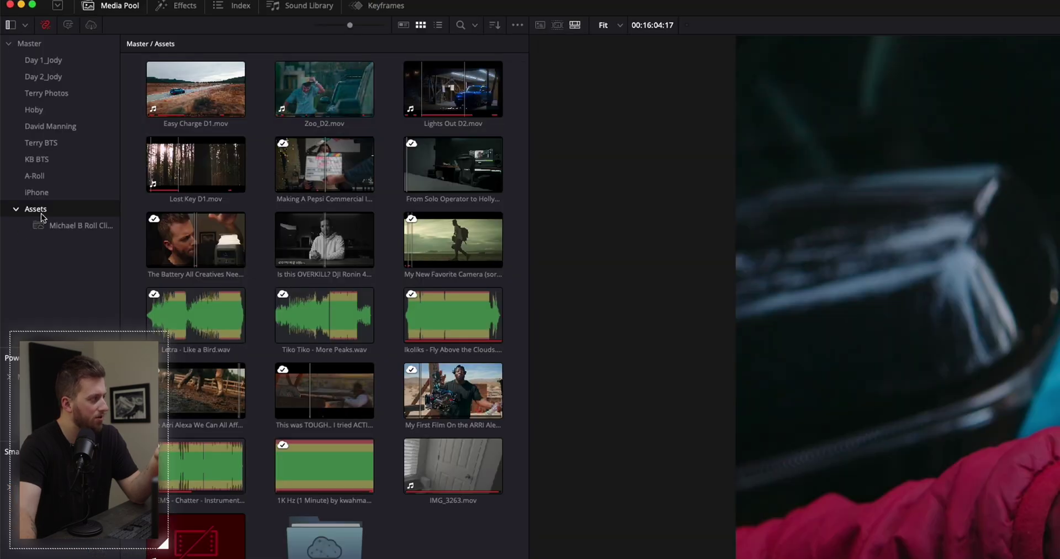
Move the B-roll cloud bin under Master, open it, and view the Cloud Sync status
drag(72, 226, 59, 50)
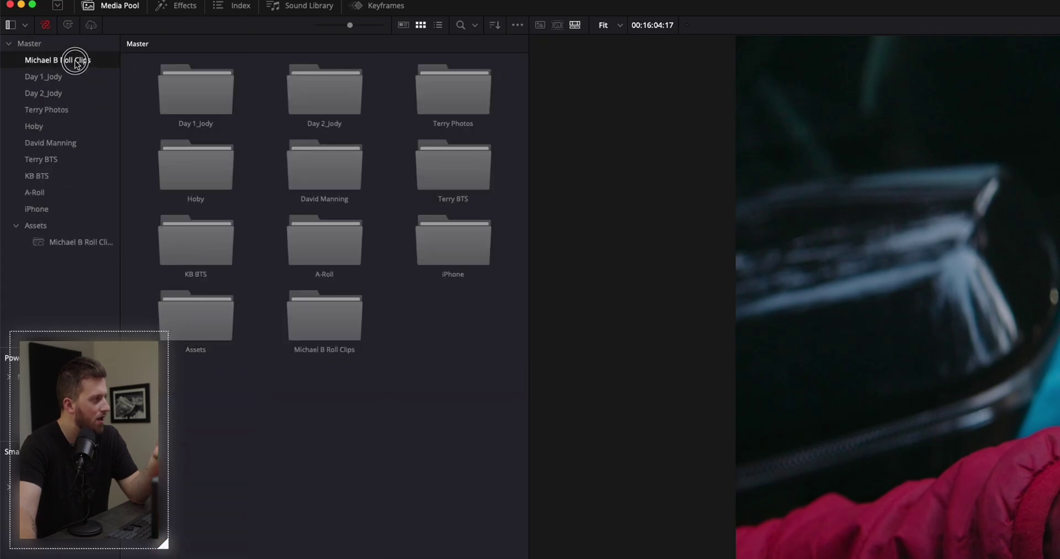
click(75, 62)
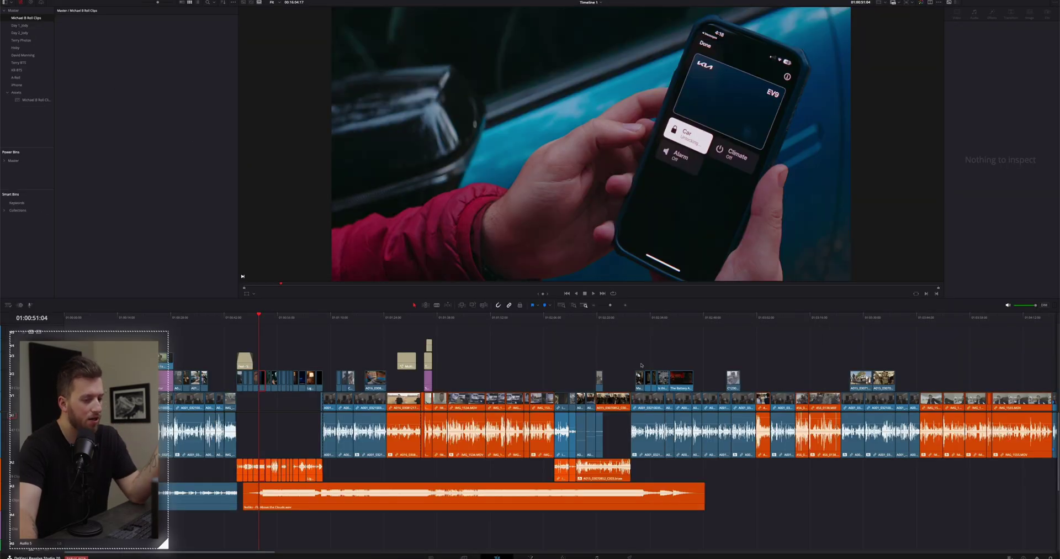
click(1023, 556)
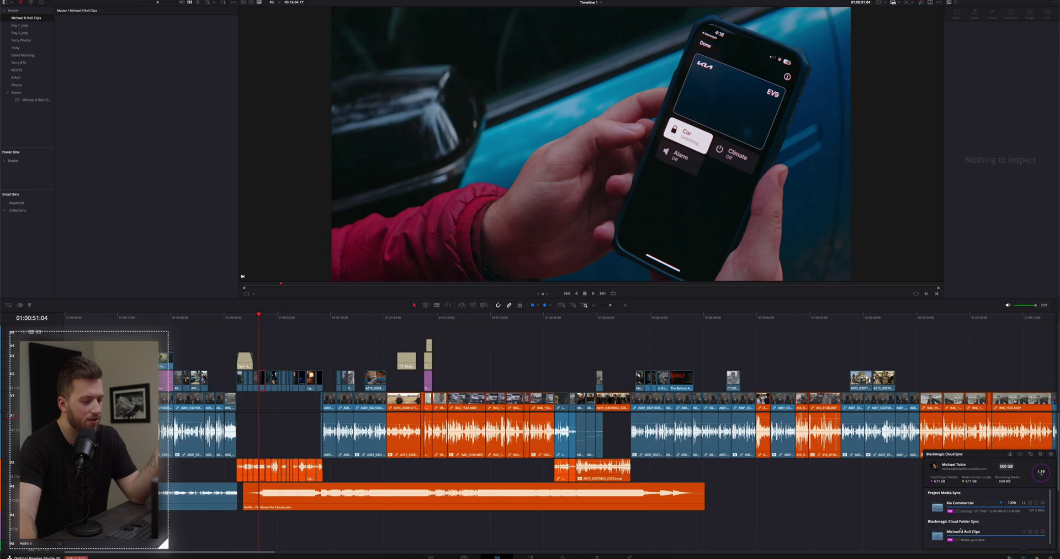